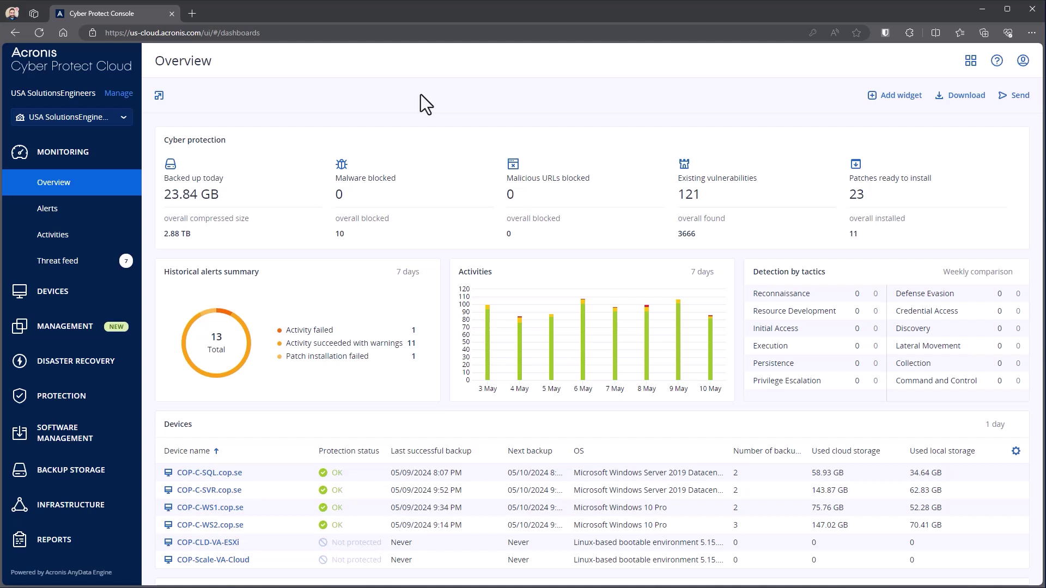
Drag the Devices widget to the top of the Overview dashboard and close its settings panel with Done.
mouse_move(288, 140)
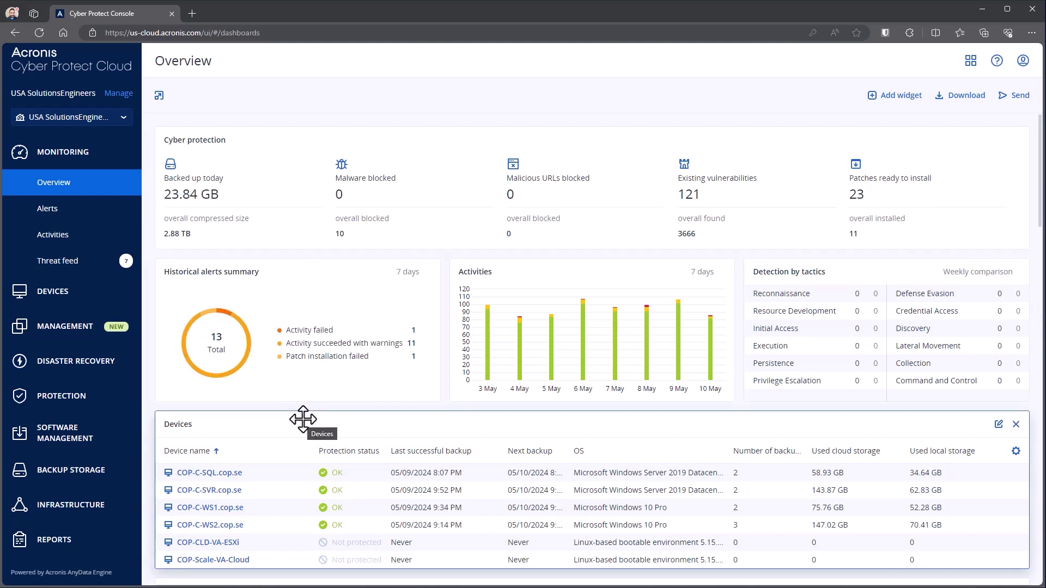
left_click_drag(305, 420, 314, 126)
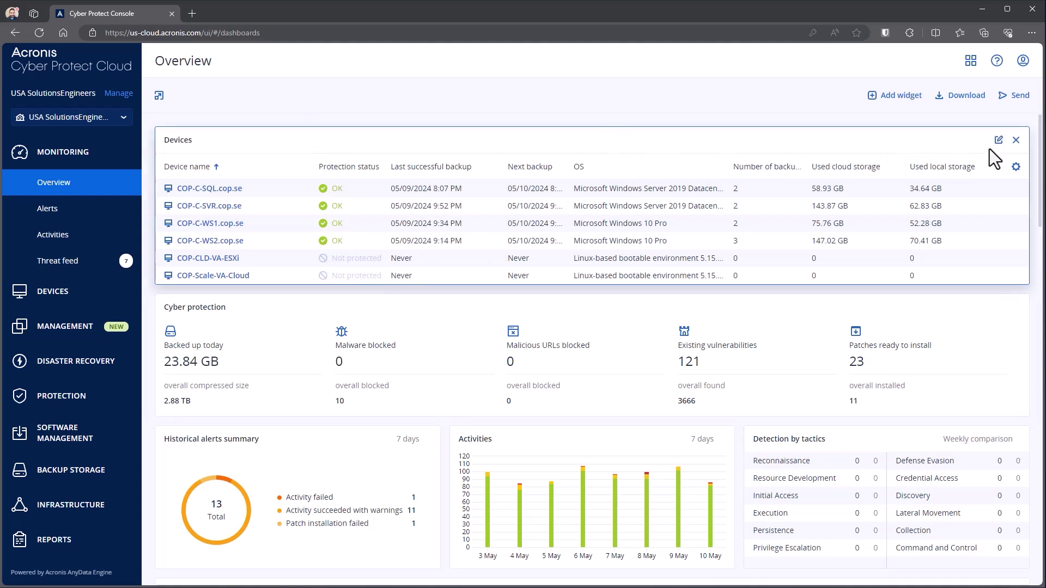
left_click(999, 141)
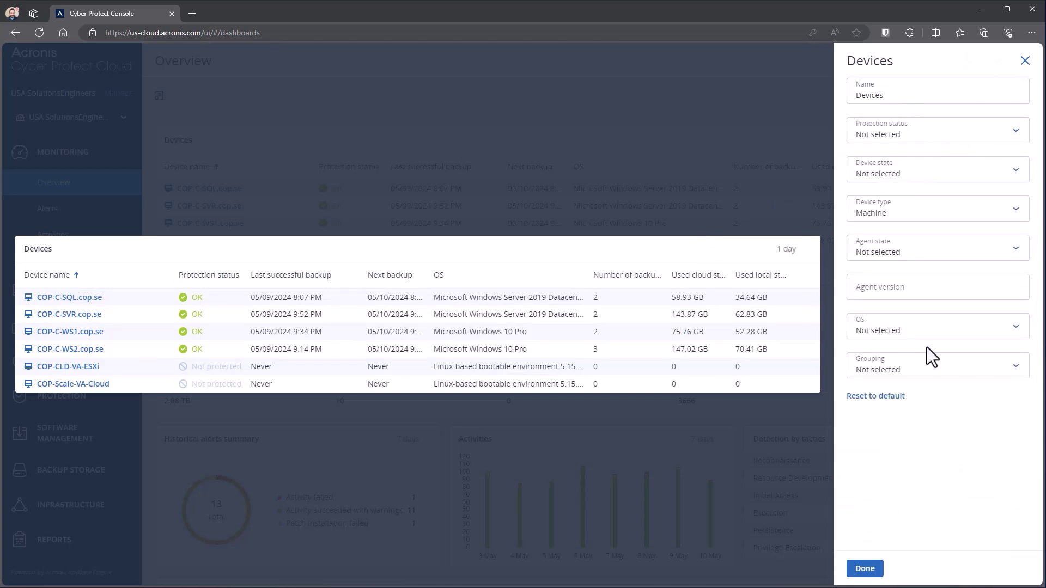
left_click(863, 569)
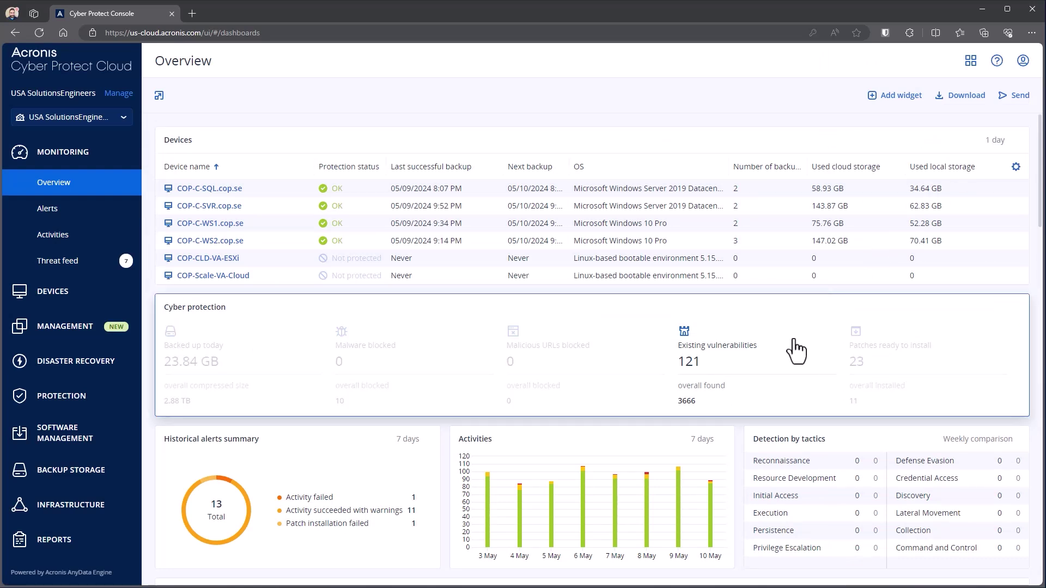
Open the Cyber protection widget's settings and close them without changes.
mouse_move(970, 325)
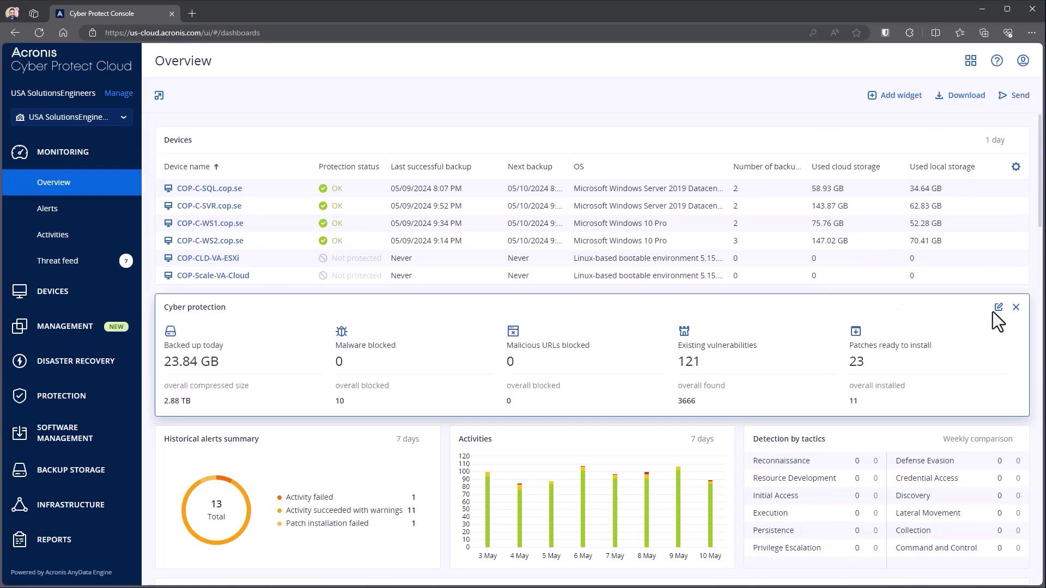
left_click(998, 308)
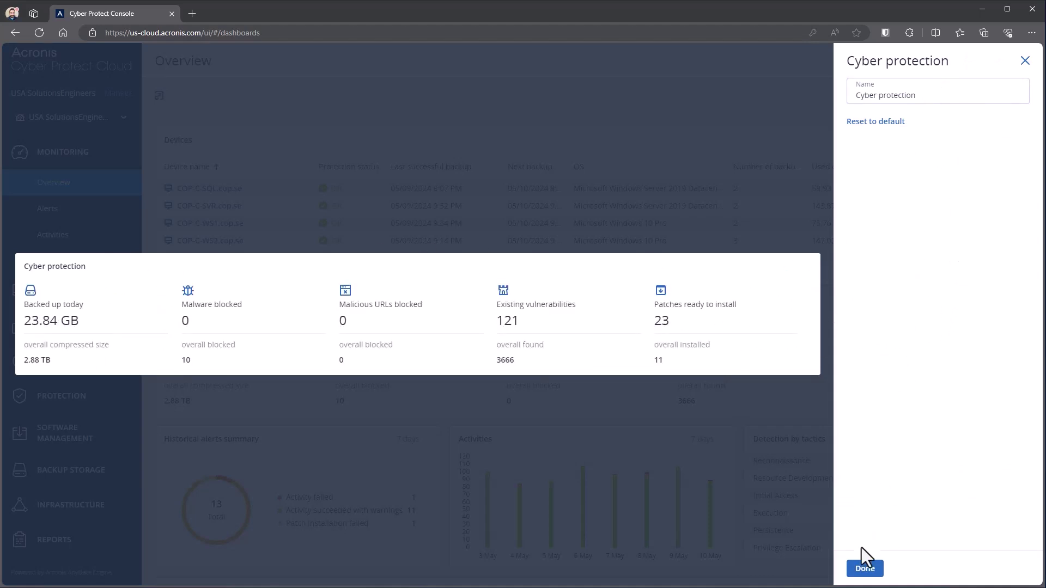
left_click(864, 568)
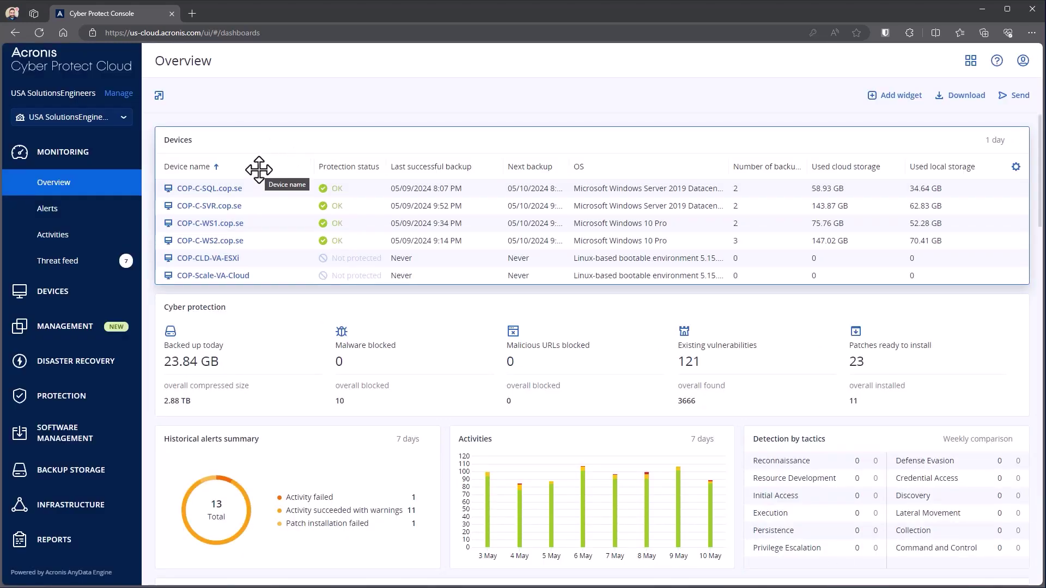
Add the Total used storage column to the Devices table.
left_click(1015, 169)
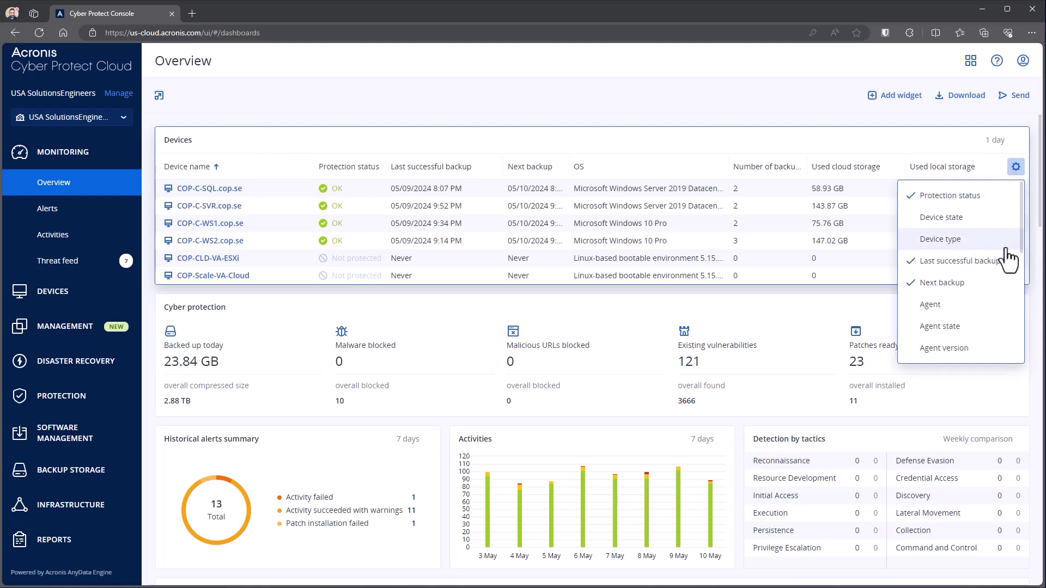
scroll(965, 341, "down", 2)
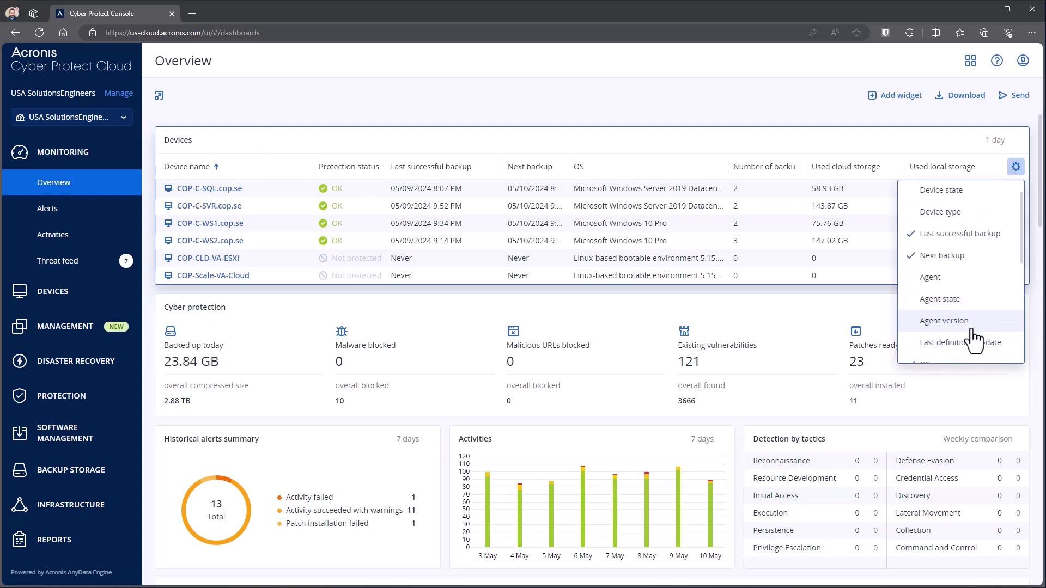
scroll(982, 327, "down", 5)
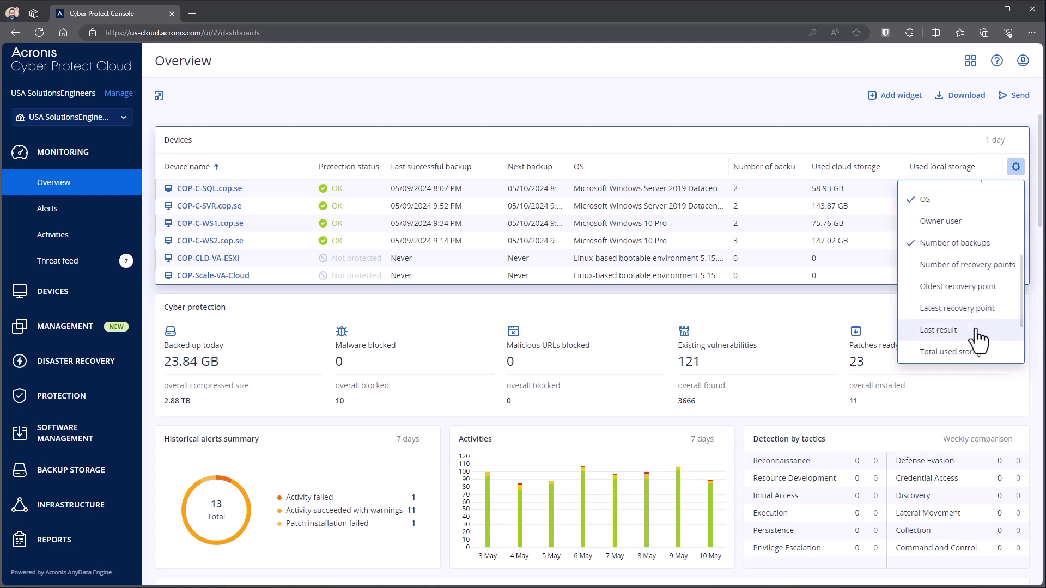
scroll(975, 277, "down", 3)
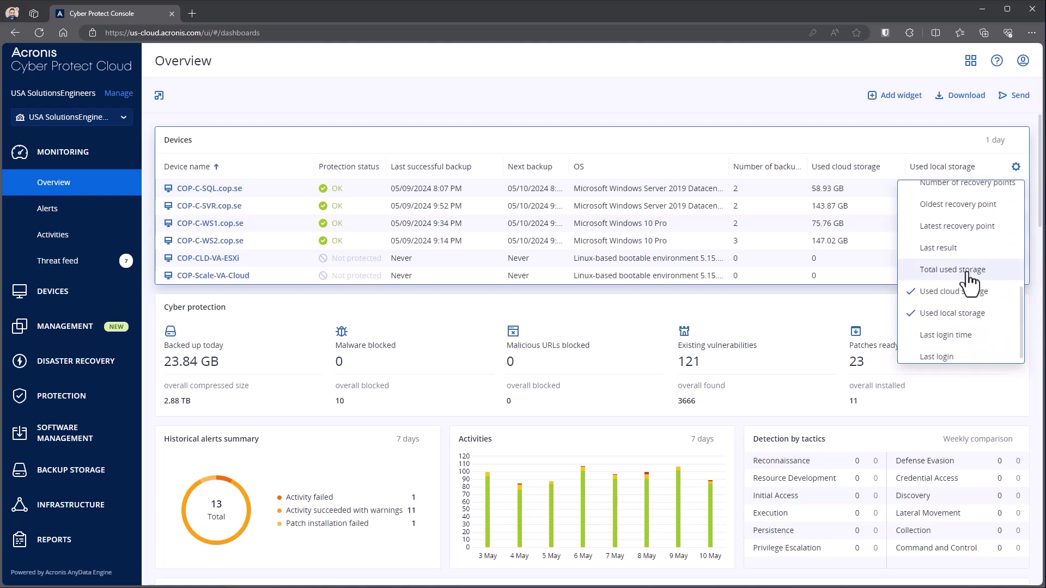
left_click(969, 281)
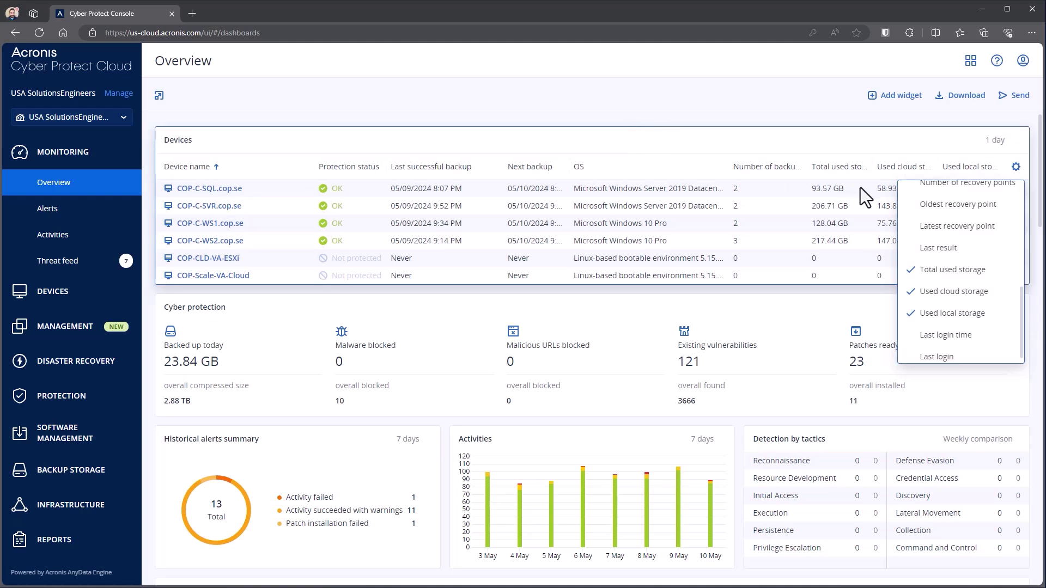
left_click(1016, 166)
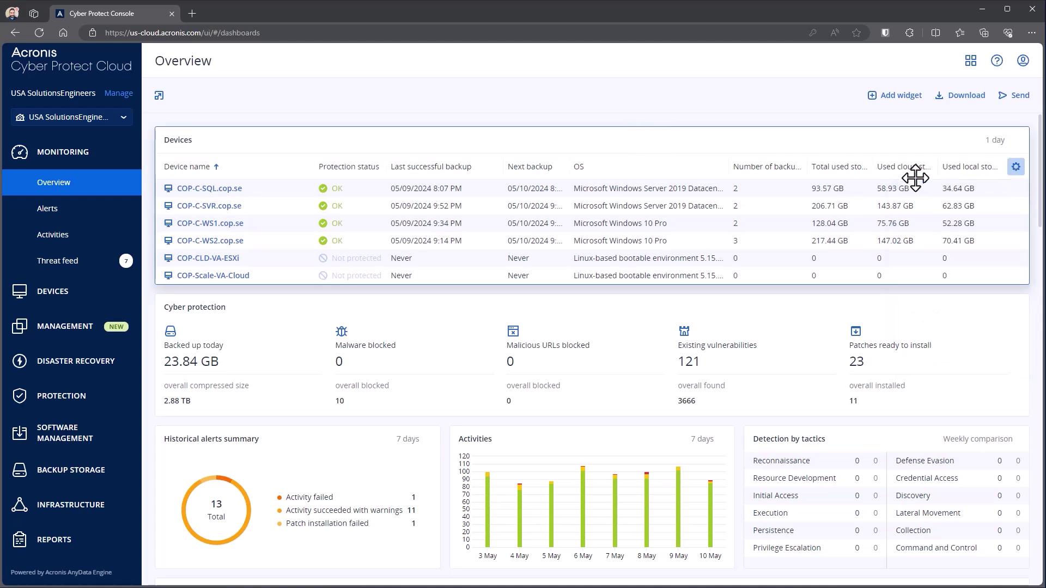
Reorder the columns, sort devices by total used storage, then hide that column again.
left_click_drag(840, 175, 723, 168)
left_click_drag(602, 166, 828, 175)
left_click(842, 174)
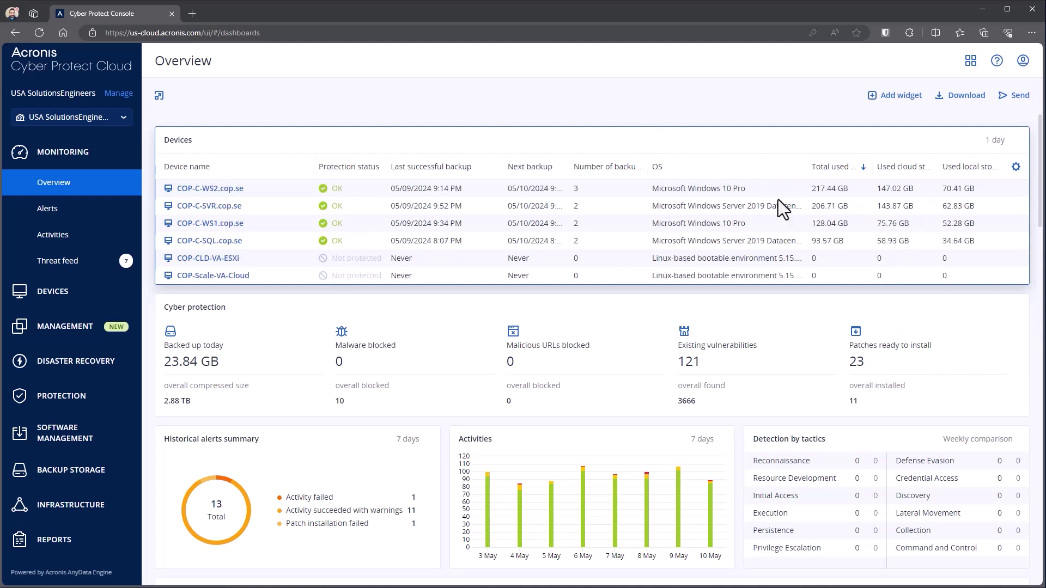
left_click(1015, 169)
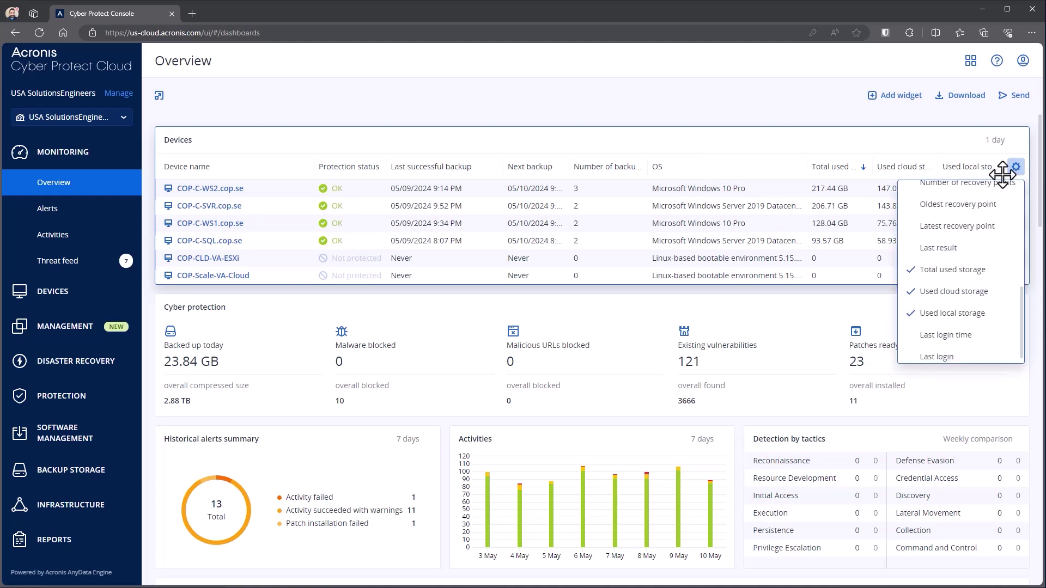
left_click(938, 269)
left_click(737, 140)
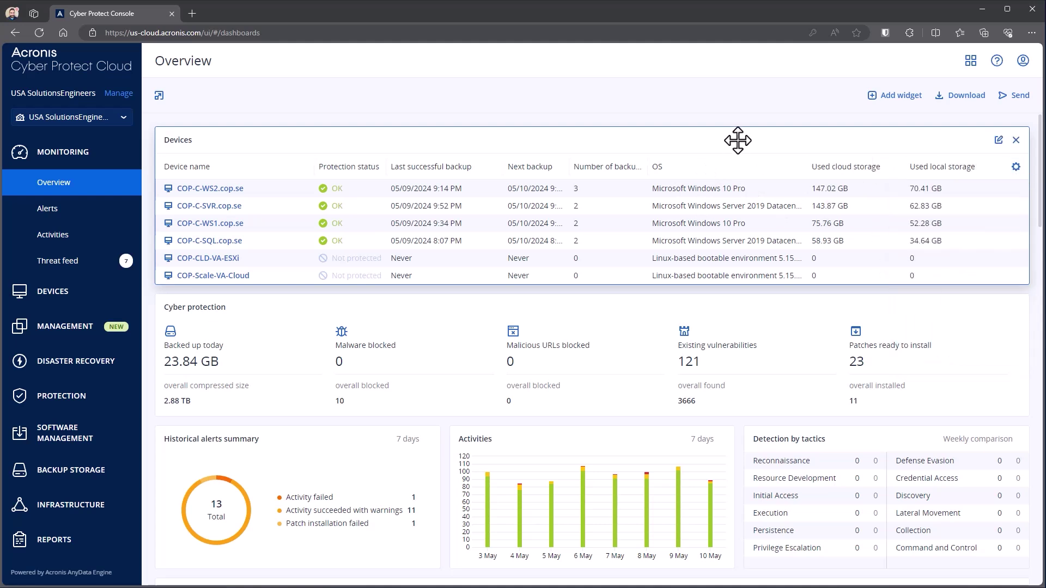
scroll(714, 173, "down", 3)
scroll(713, 173, "down", 8)
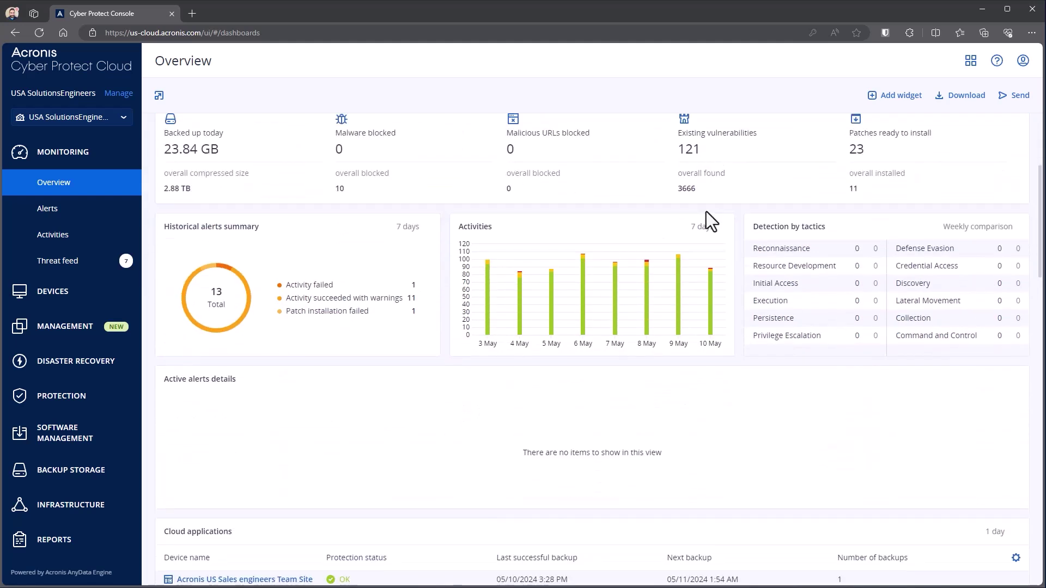
scroll(708, 208, "down", 7)
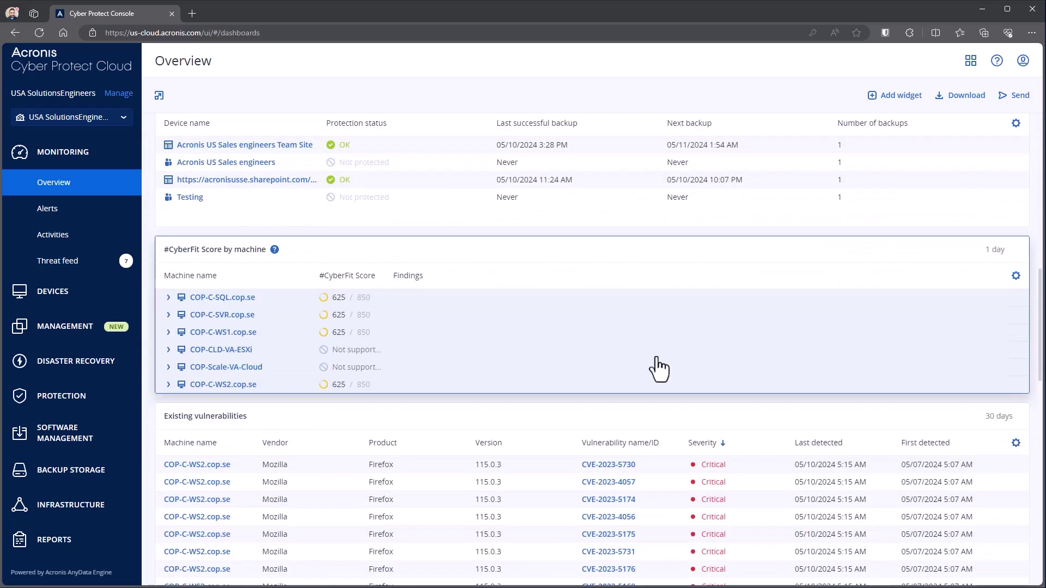
scroll(660, 373, "up", 15)
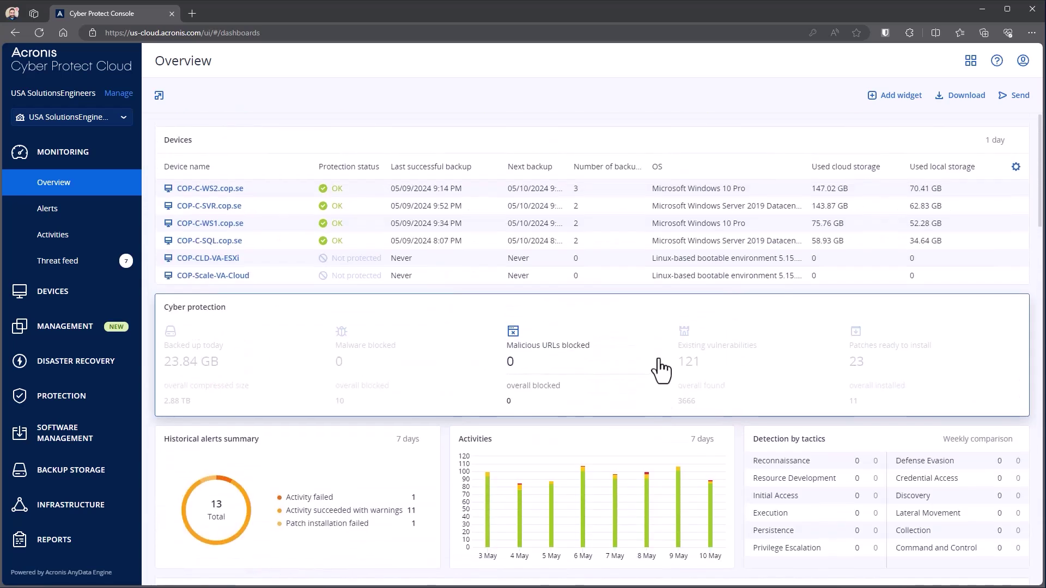
left_click(906, 104)
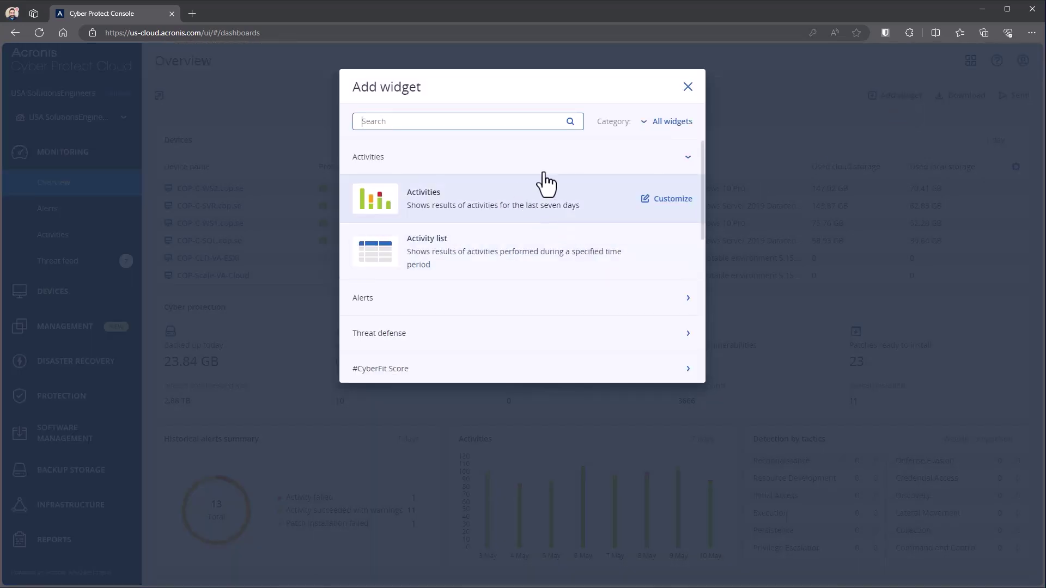
left_click(688, 159)
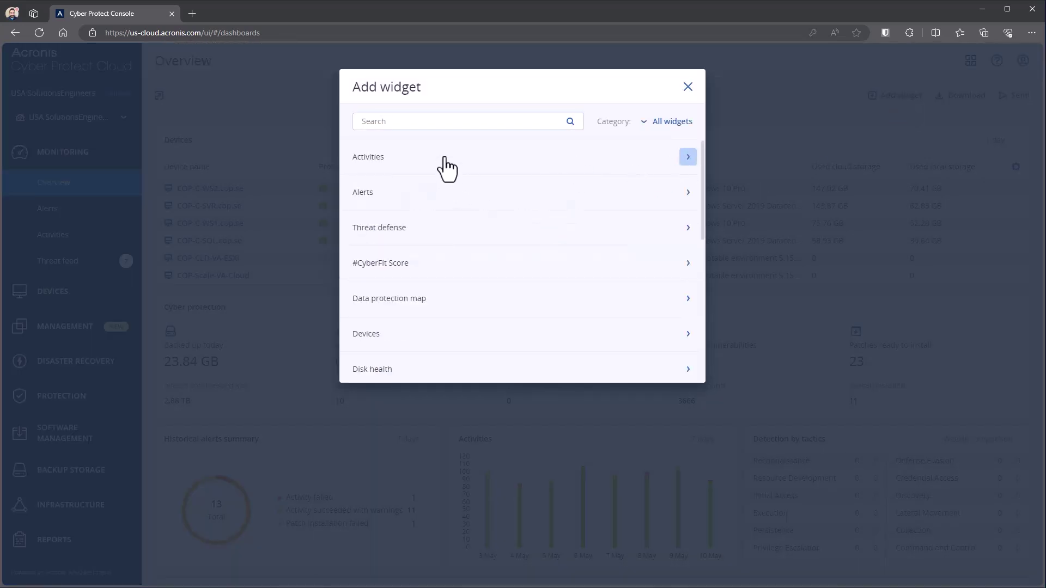
scroll(523, 235, "down", 1)
scroll(521, 232, "down", 4)
left_click(409, 264)
scroll(583, 299, "down", 3)
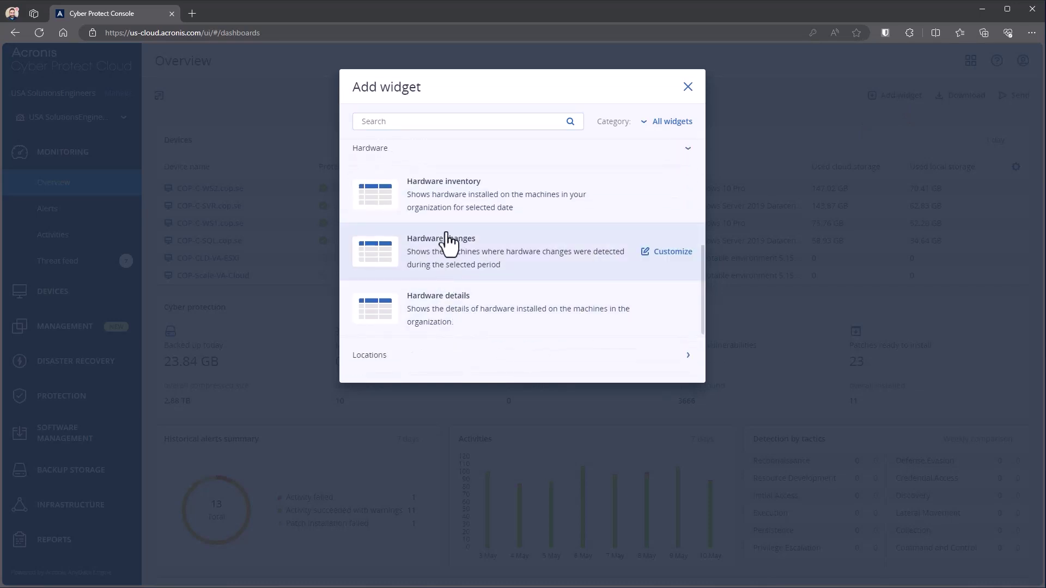
left_click(439, 316)
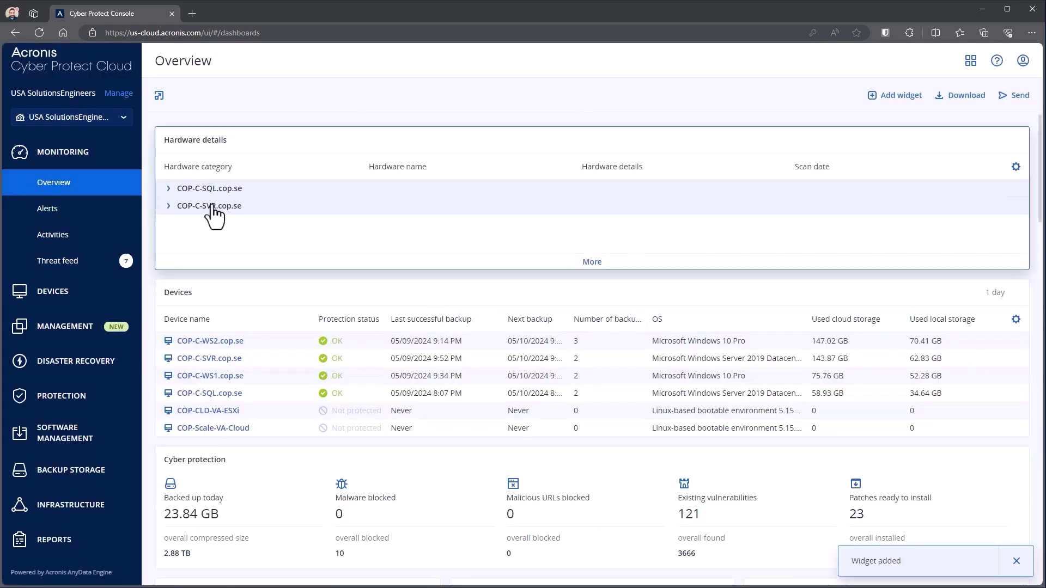
left_click(168, 189)
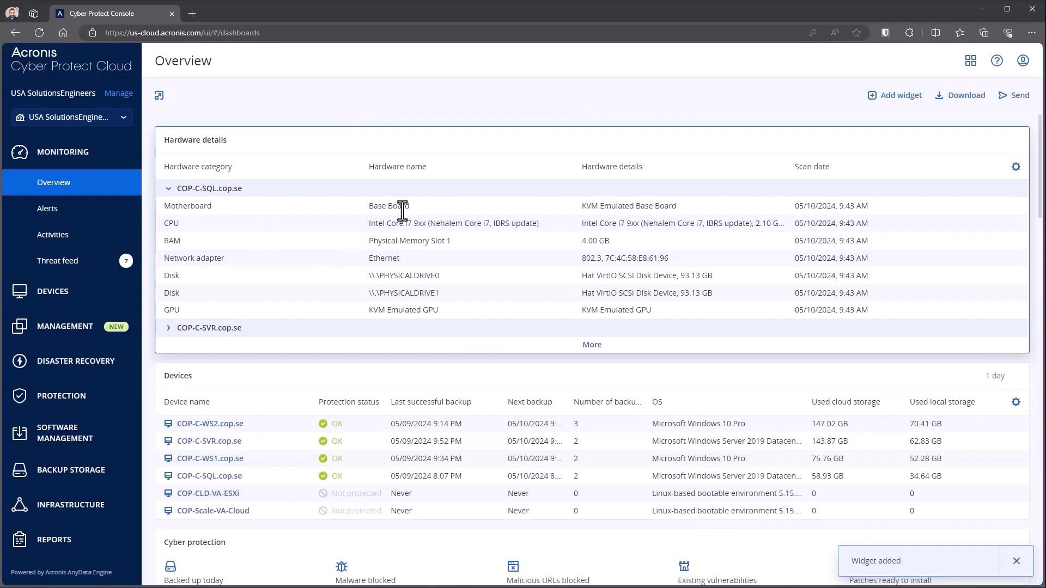
left_click(170, 330)
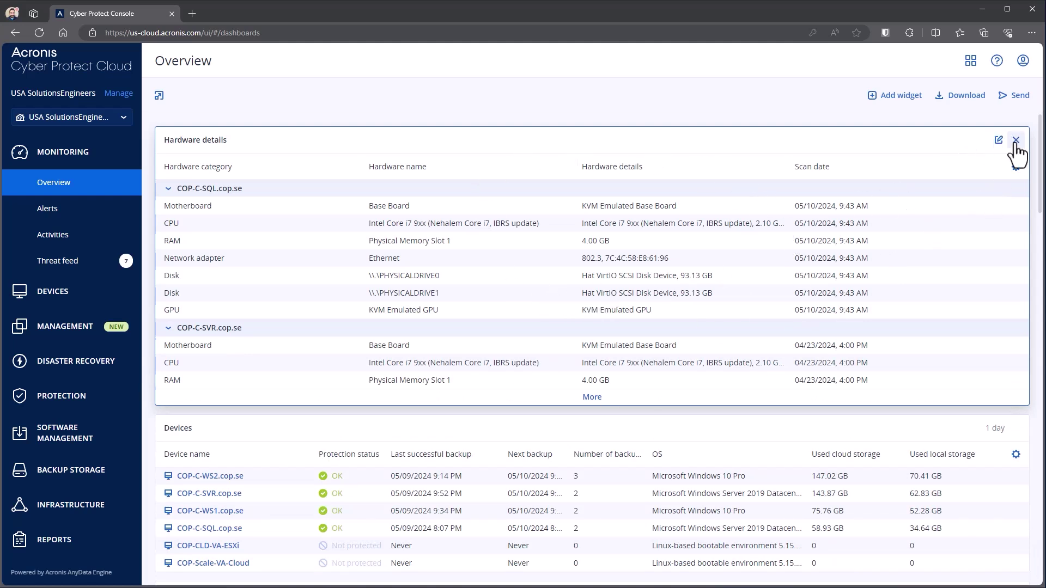
left_click(1016, 140)
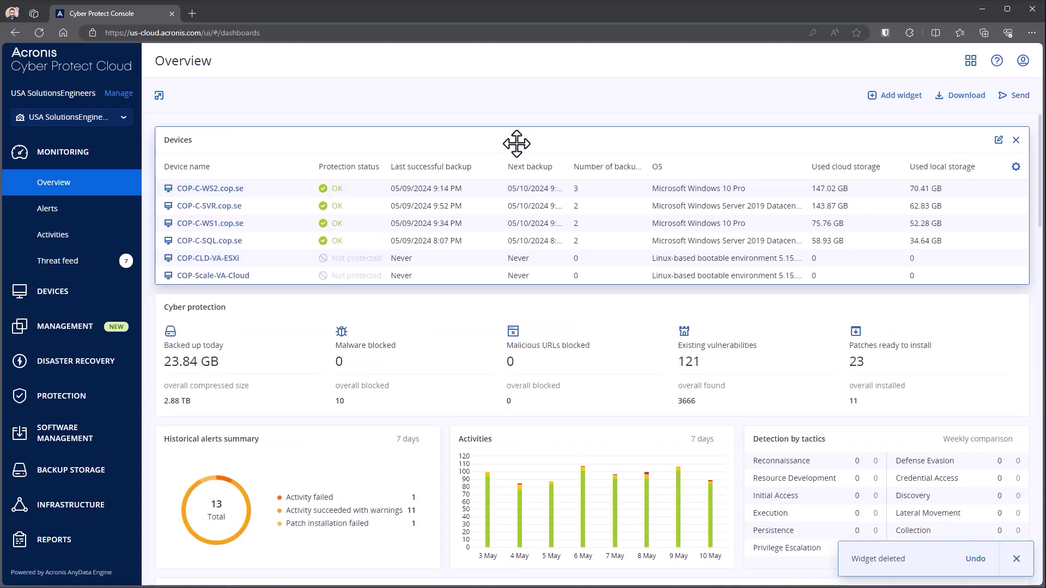
Move Devices lower and place Detection by tactics in the upper right beside Activities.
left_click_drag(516, 143, 548, 374)
scroll(497, 444, "down", 1)
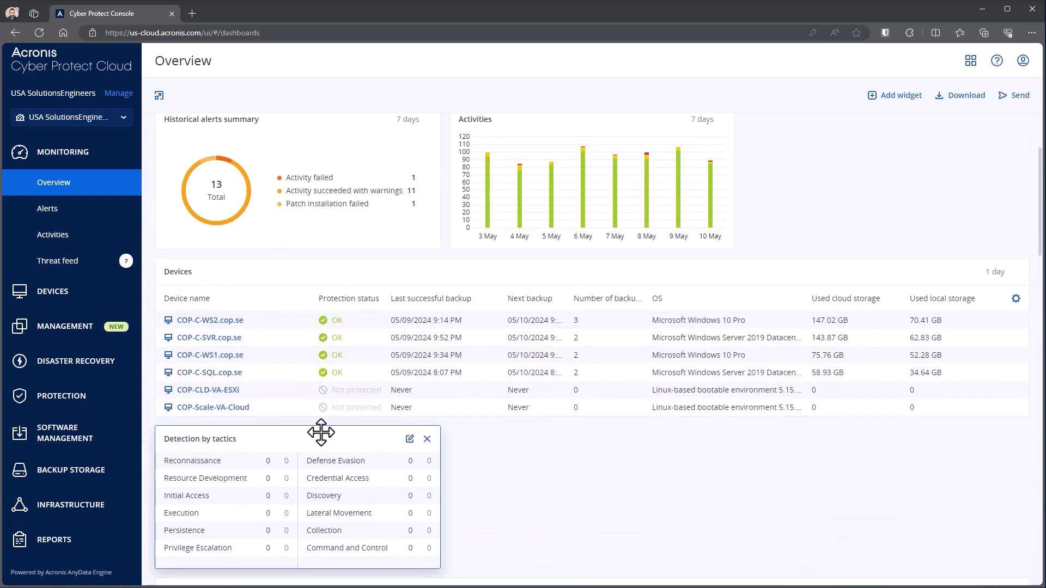
left_click_drag(321, 432, 858, 281)
scroll(581, 490, "up", 2)
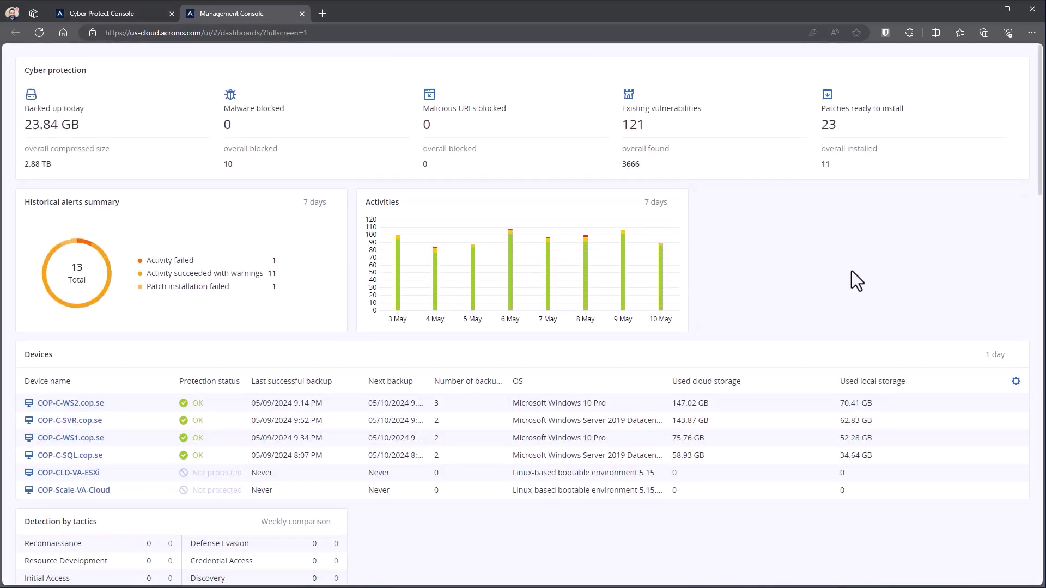
left_click_drag(182, 522, 868, 202)
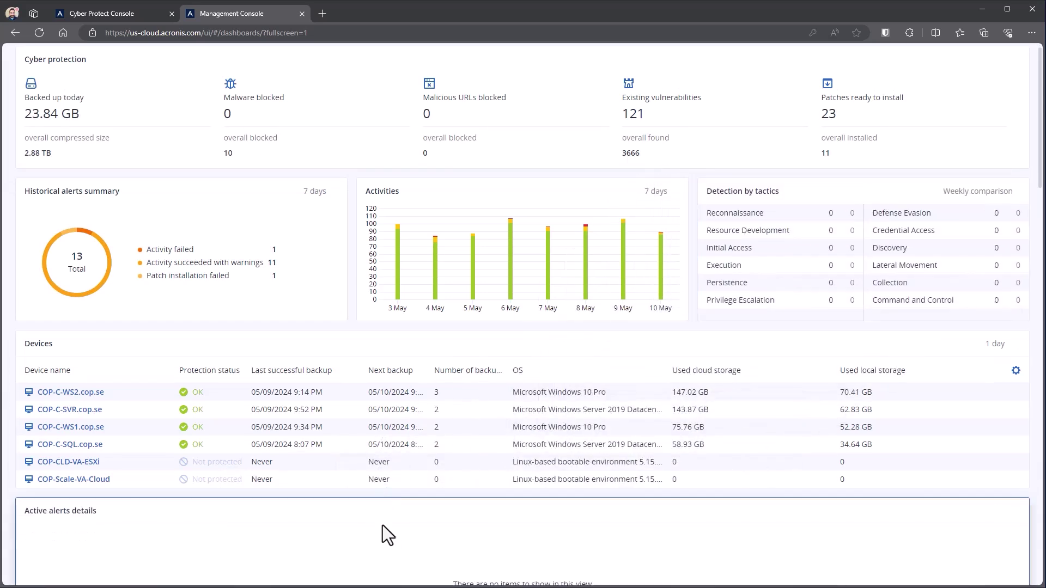
scroll(555, 456, "down", 3)
scroll(544, 459, "up", 3)
mouse_move(962, 98)
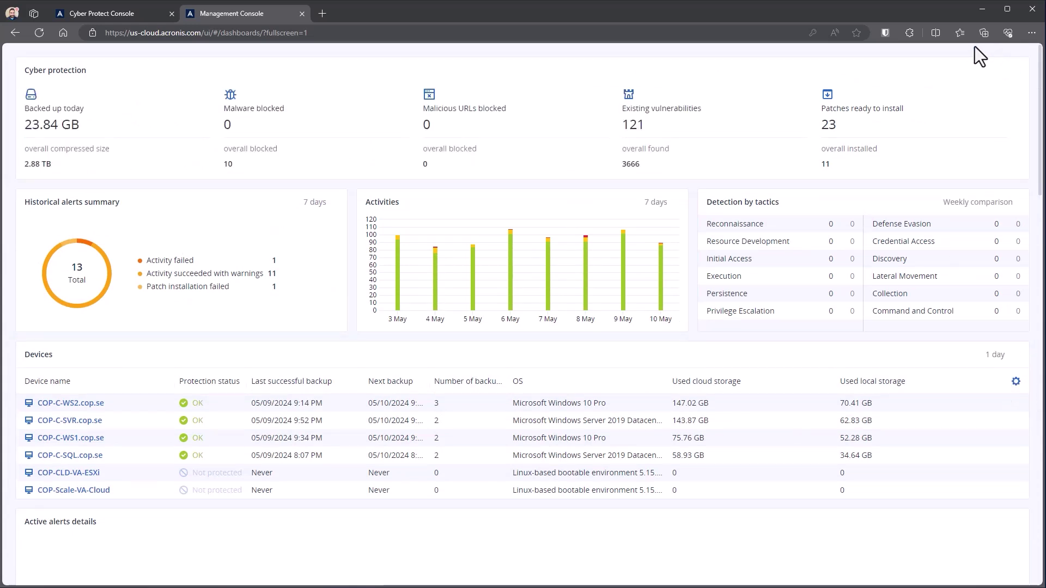
Close the full-screen dashboard tab and open the Summary report from Reports.
left_click(301, 13)
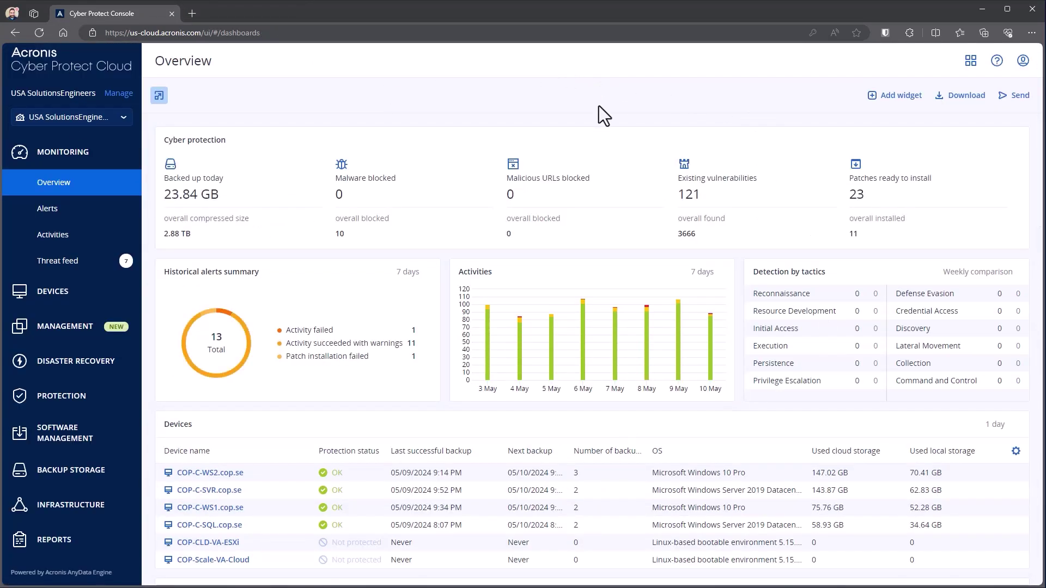
scroll(63, 463, "down", 1)
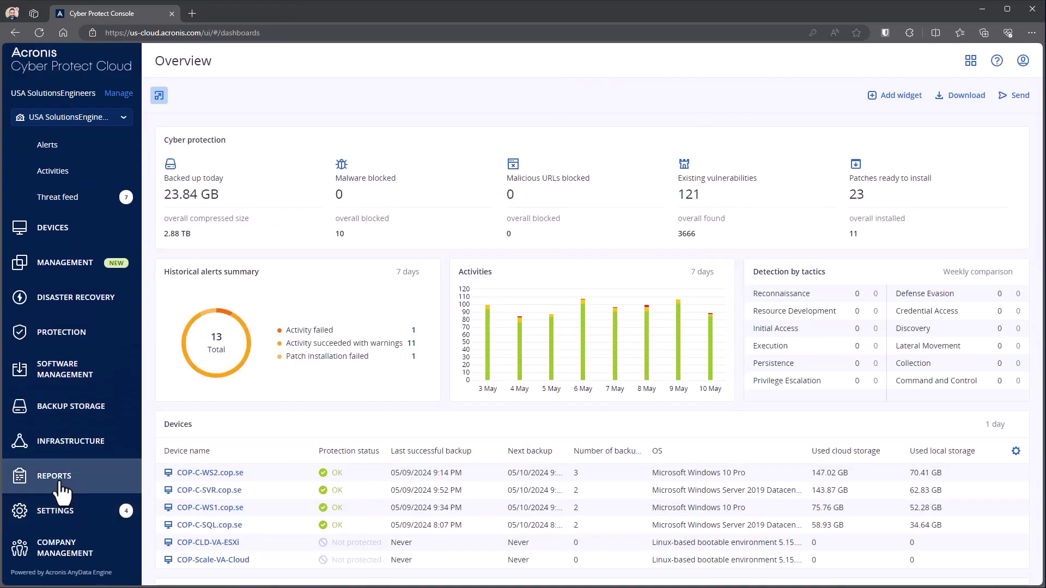
left_click(62, 490)
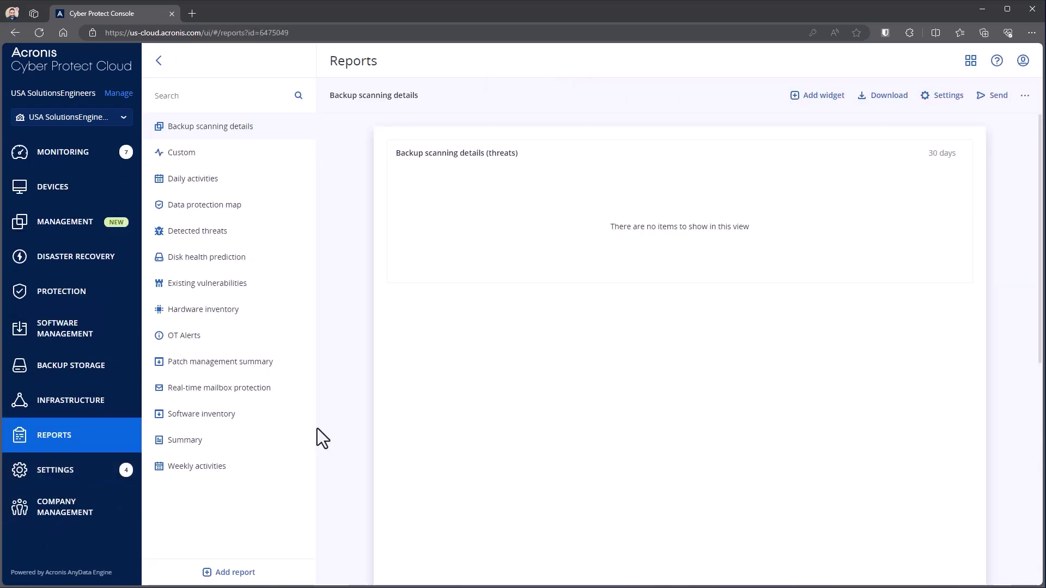
left_click(198, 185)
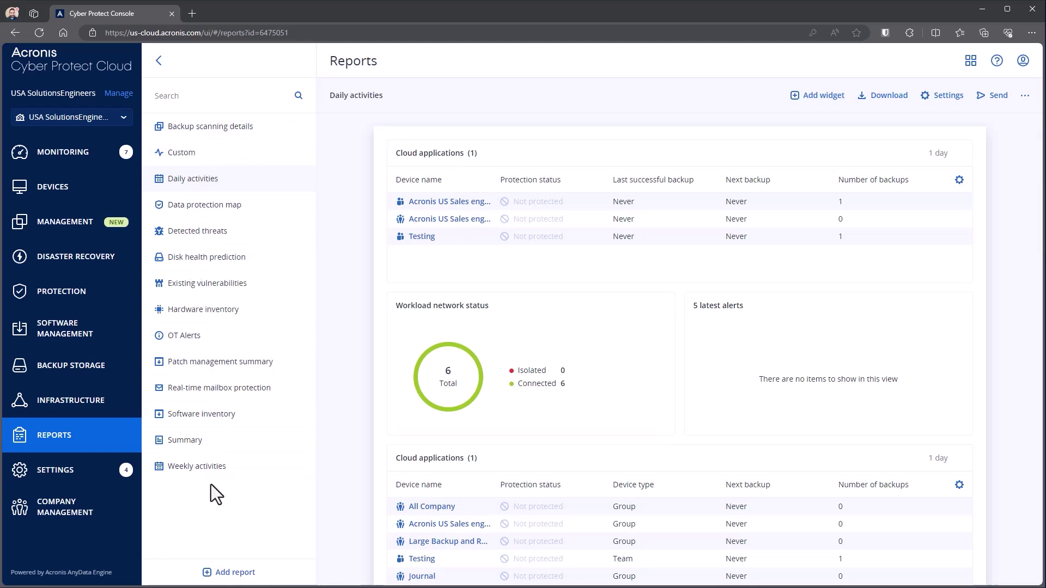
left_click(192, 440)
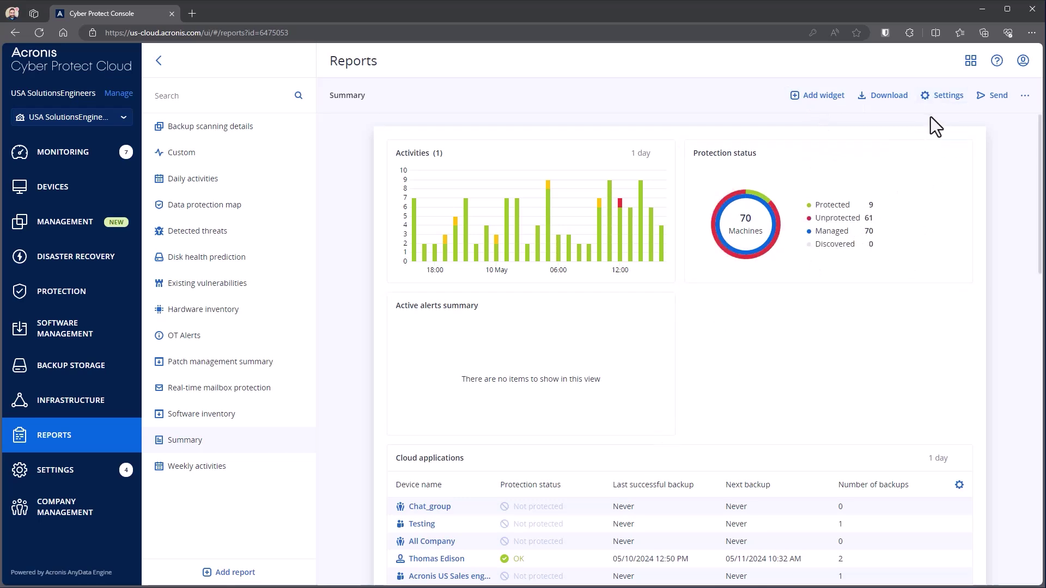
Set the Summary report range to 30 days, turn on scheduling and keep the Excel and PDF format.
left_click(948, 98)
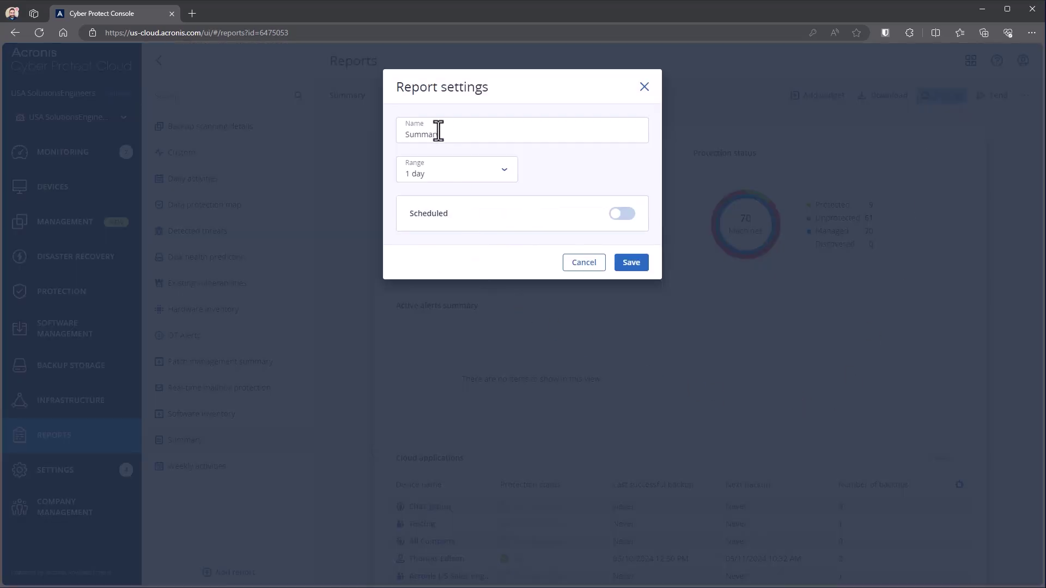
left_click(501, 173)
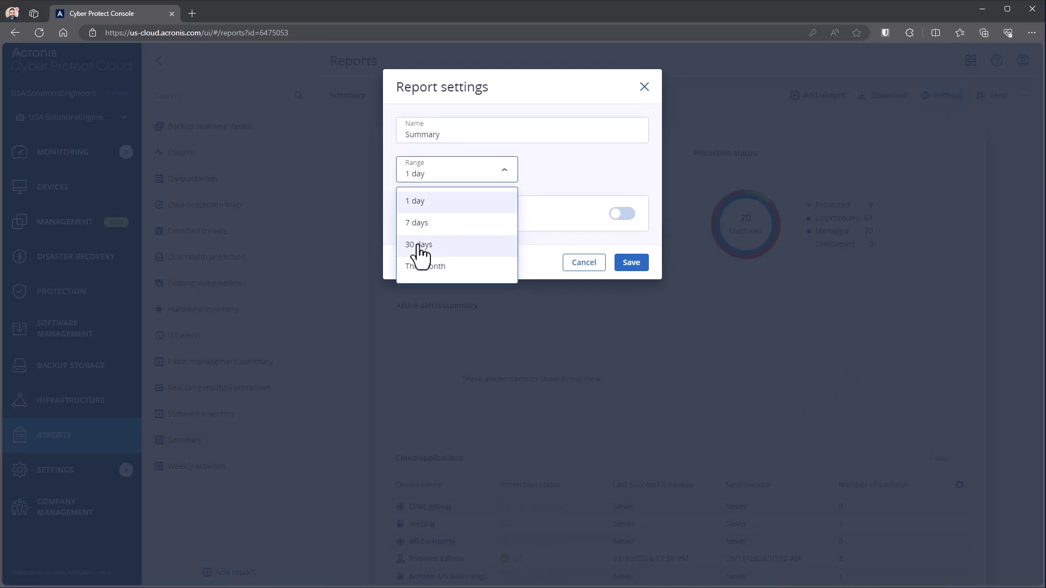
left_click(418, 243)
left_click(622, 214)
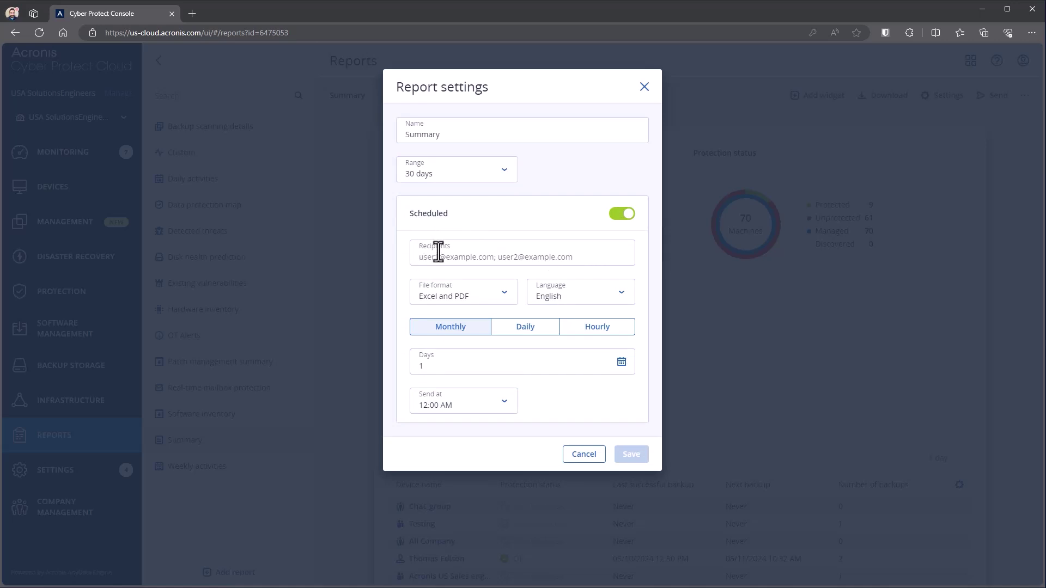
left_click(507, 308)
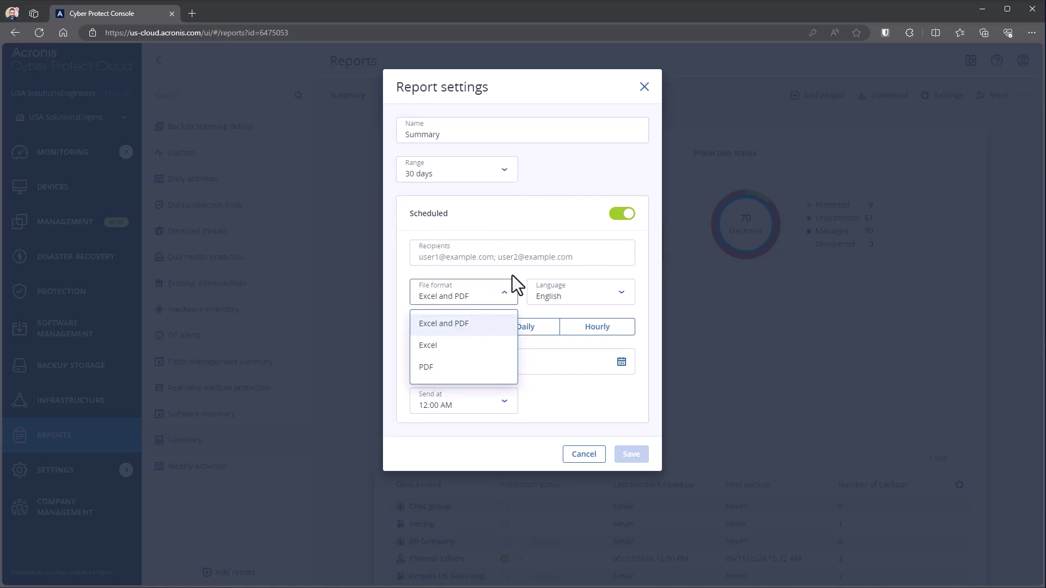
left_click(518, 274)
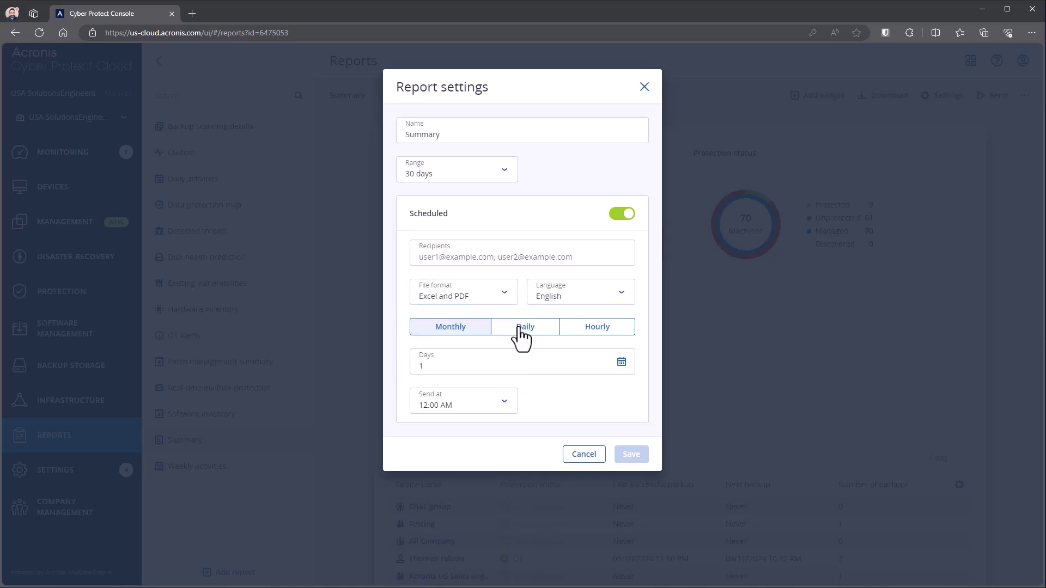
Set the send days to 1 and 15, then cancel the report settings.
left_click(575, 368)
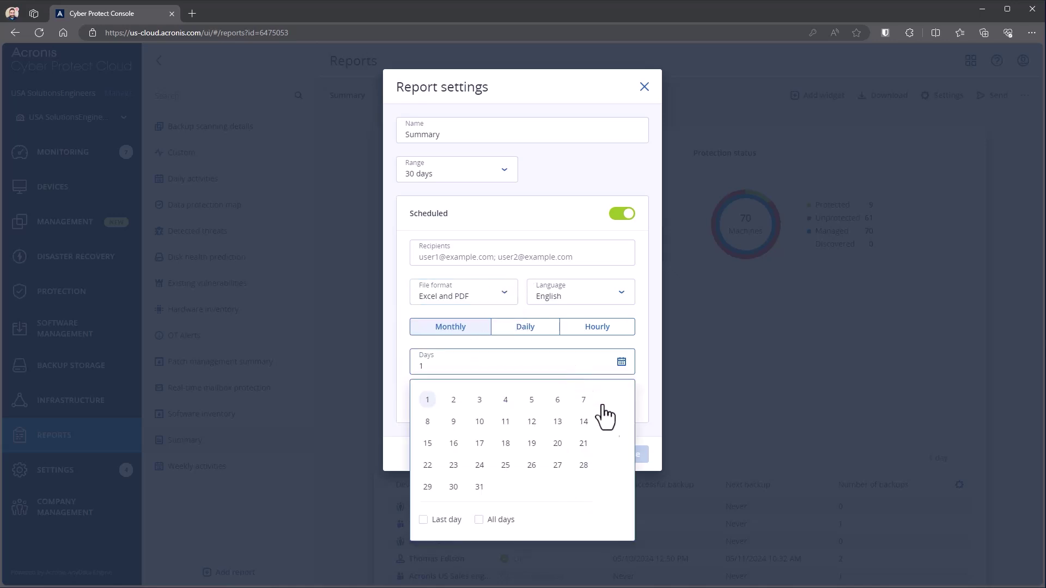
left_click(426, 522)
left_click(427, 399)
left_click(427, 399)
left_click(427, 443)
left_click(423, 519)
left_click(645, 339)
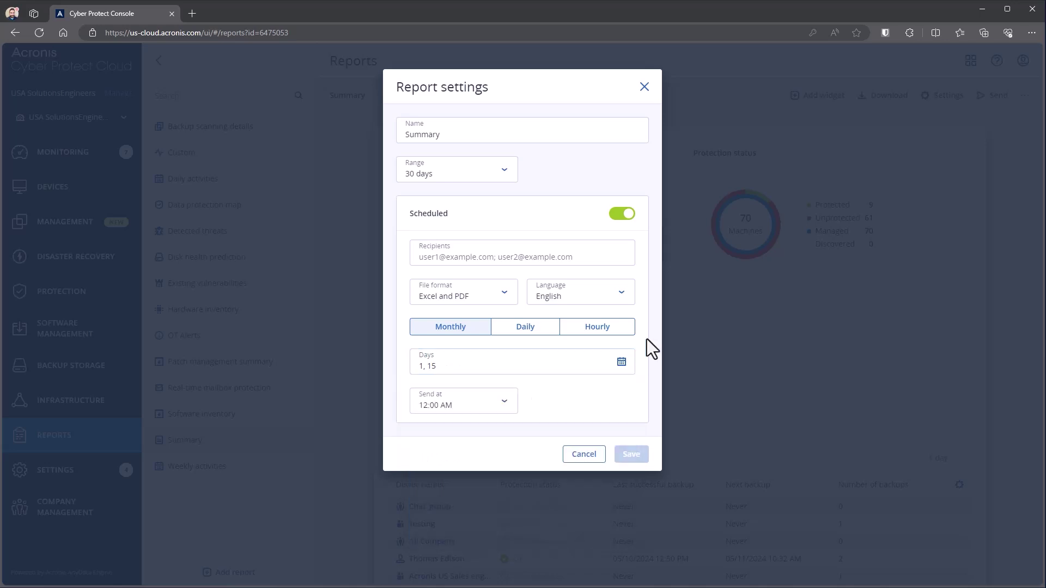
left_click(596, 459)
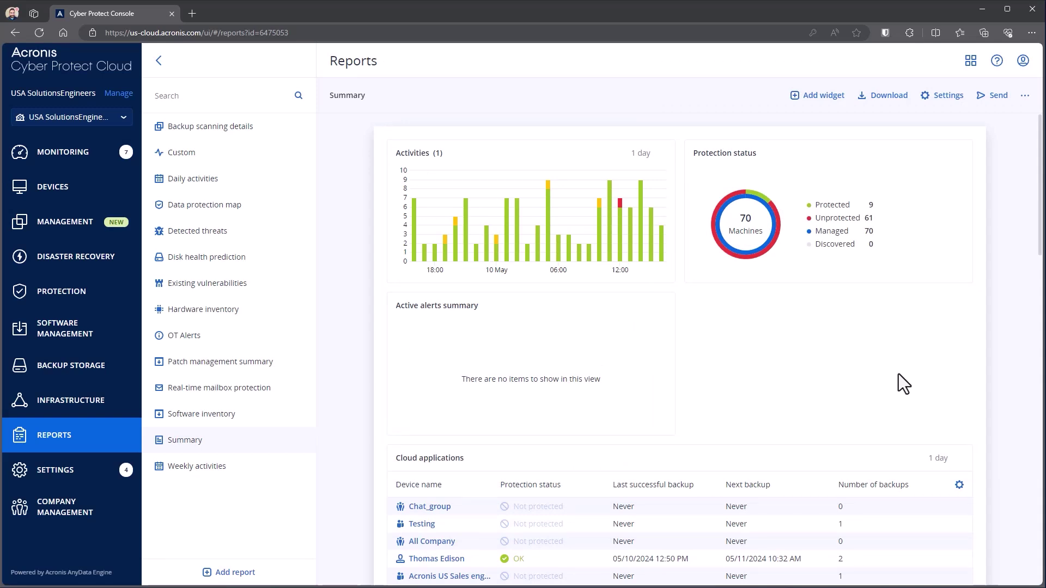
Download the Summary report as PDF and close the browser downloads panel.
left_click(889, 97)
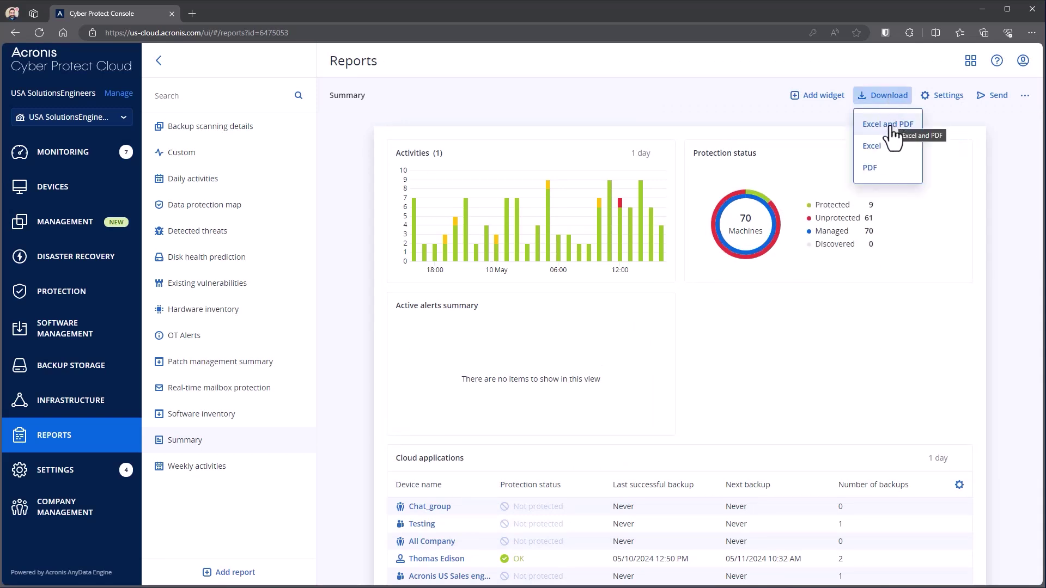
left_click(872, 171)
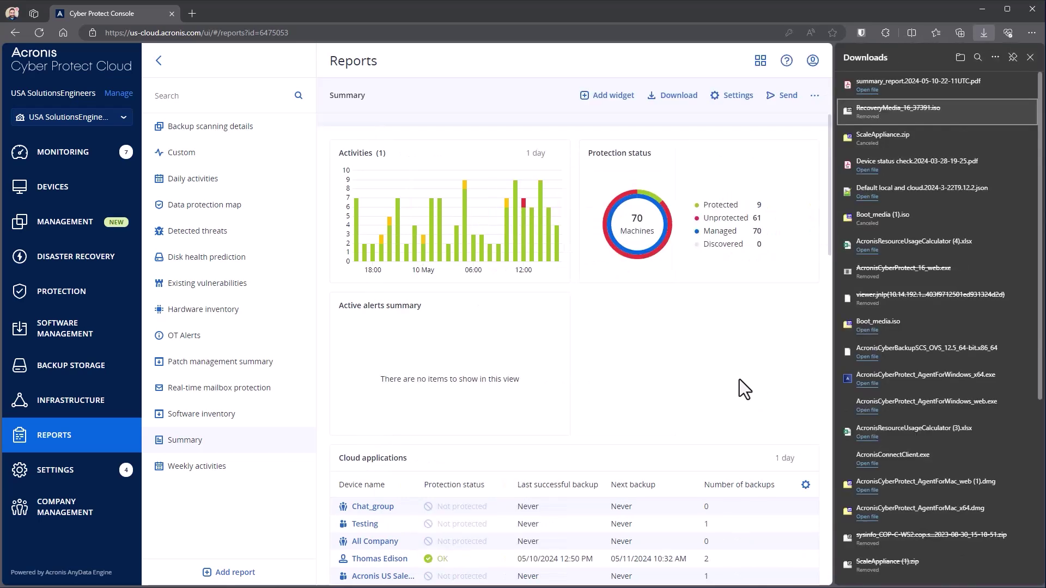
left_click(1029, 58)
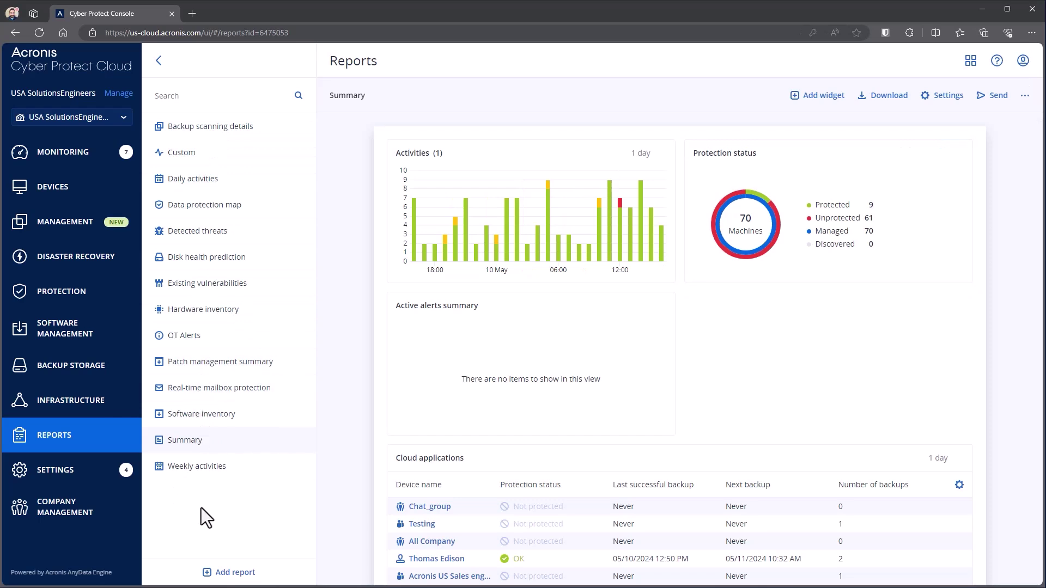
Create a #CyberFit Score by machine report, then delete it and confirm.
left_click(235, 572)
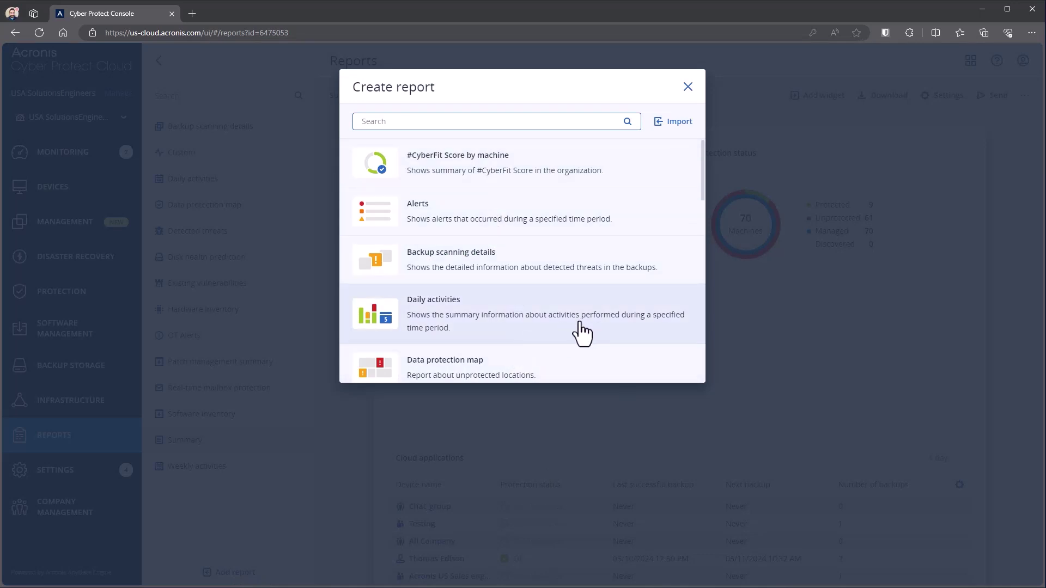
left_click(576, 159)
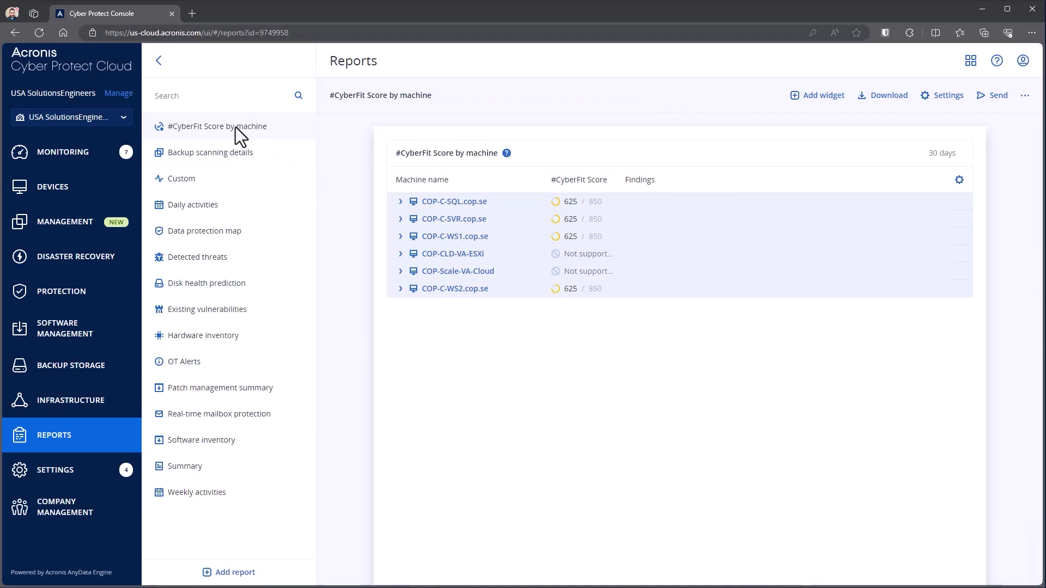
left_click(1023, 97)
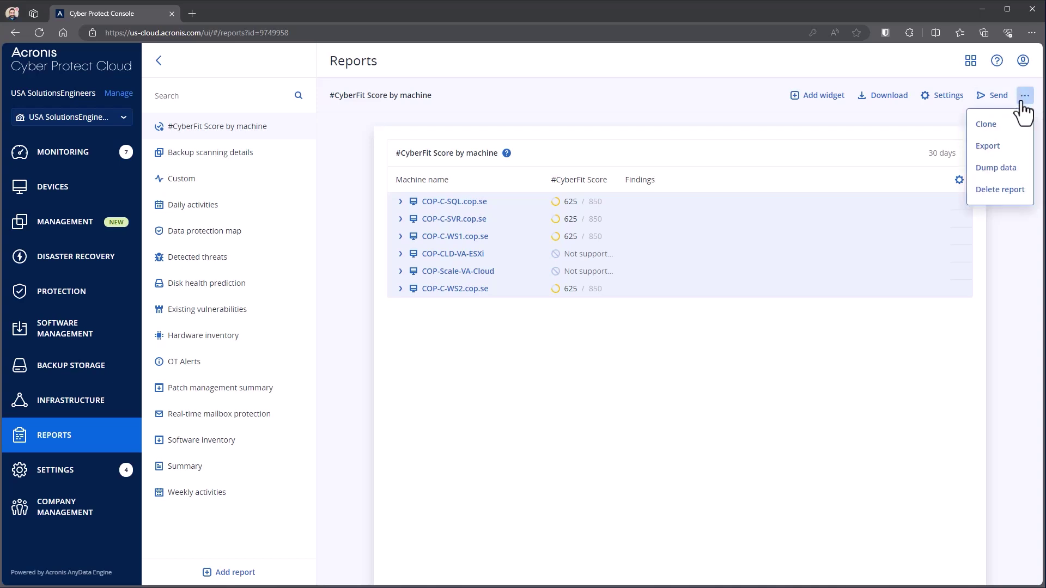
left_click(1000, 190)
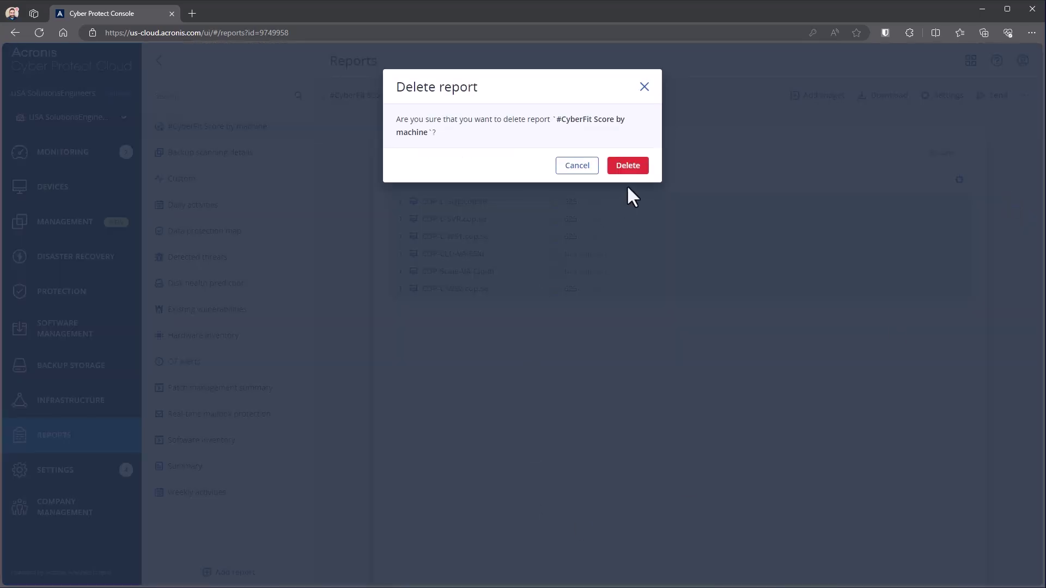
left_click(627, 166)
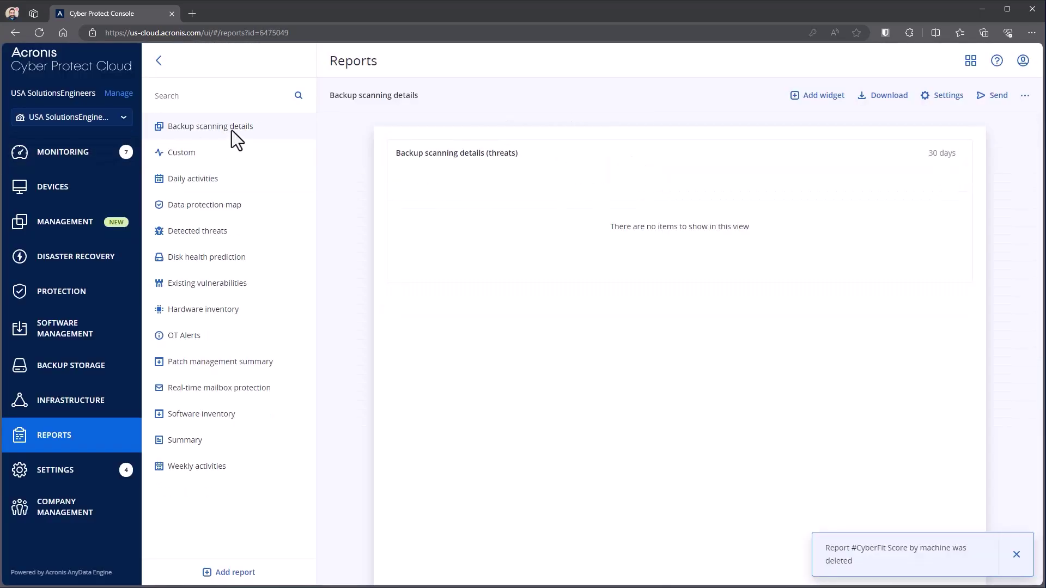
Browse the Create report template list and close it without adding a report.
left_click(218, 573)
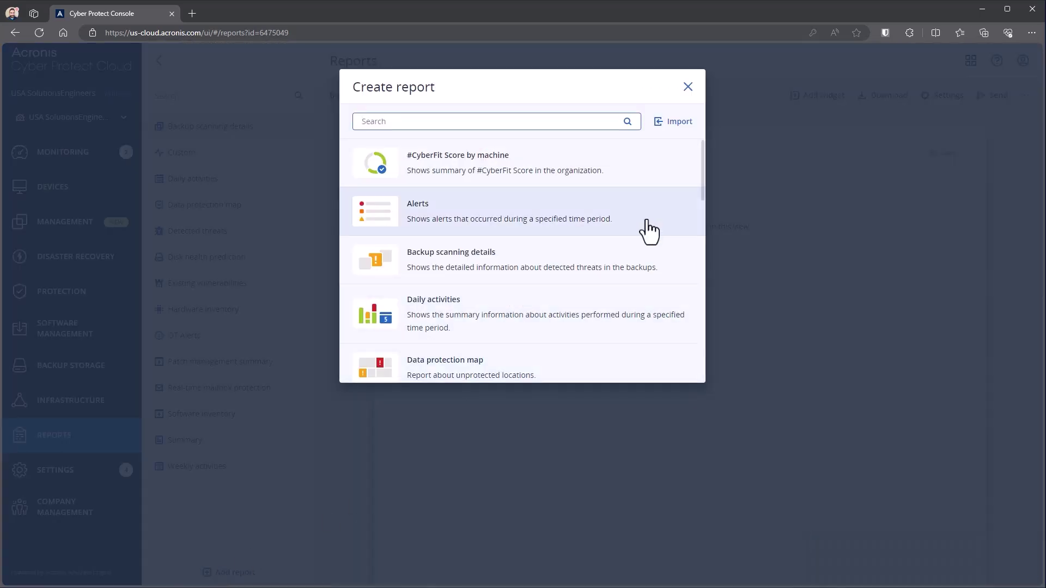
scroll(622, 261, "down", 15)
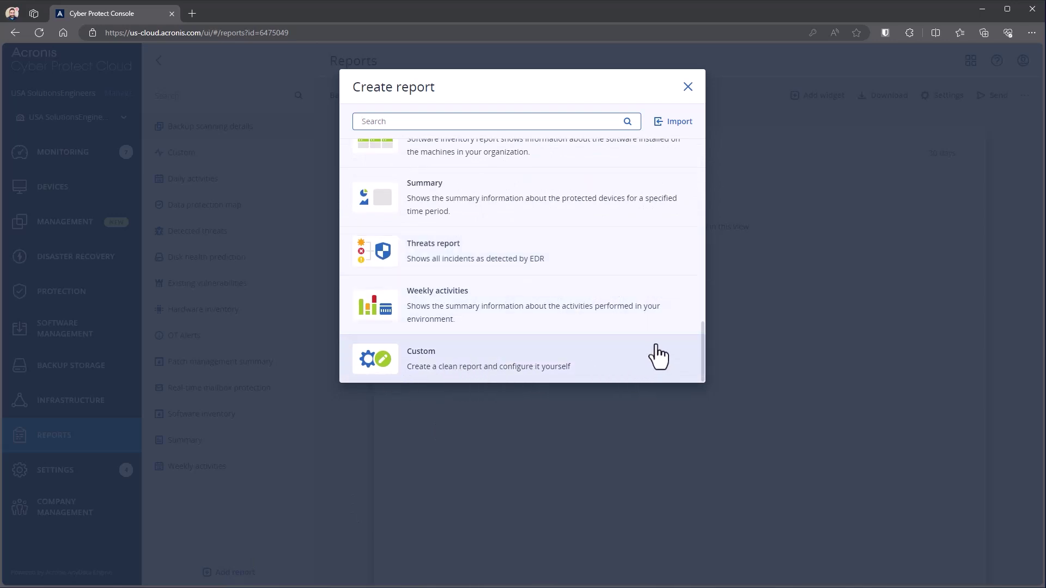
scroll(659, 357, "up", 4)
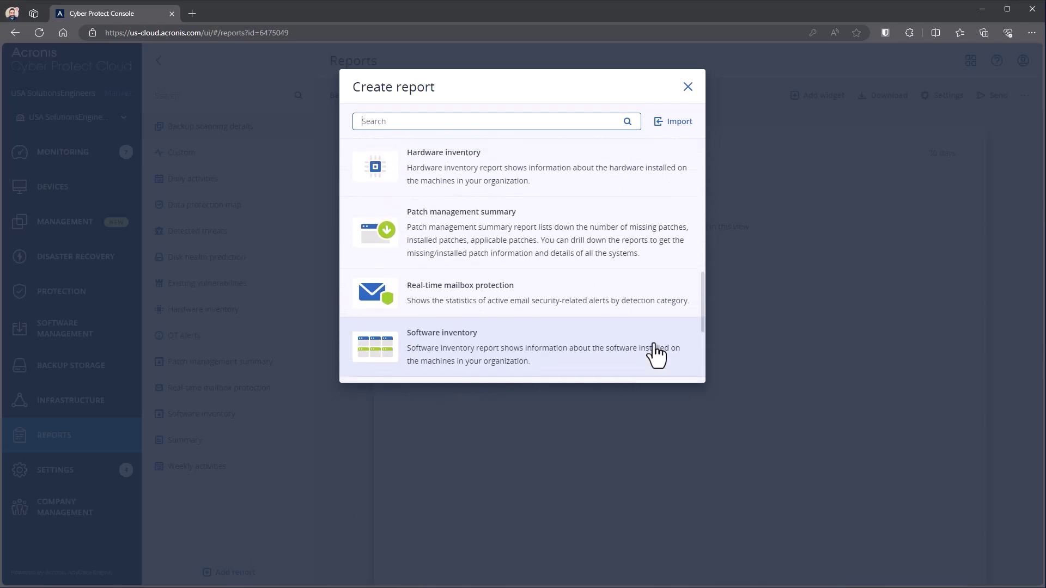
scroll(657, 354, "up", 10)
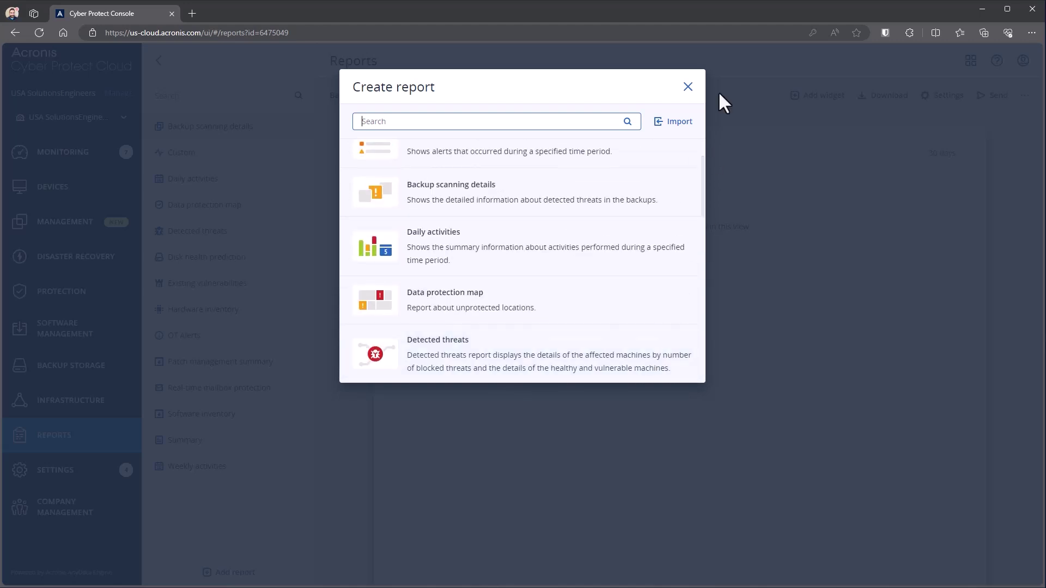
left_click(689, 88)
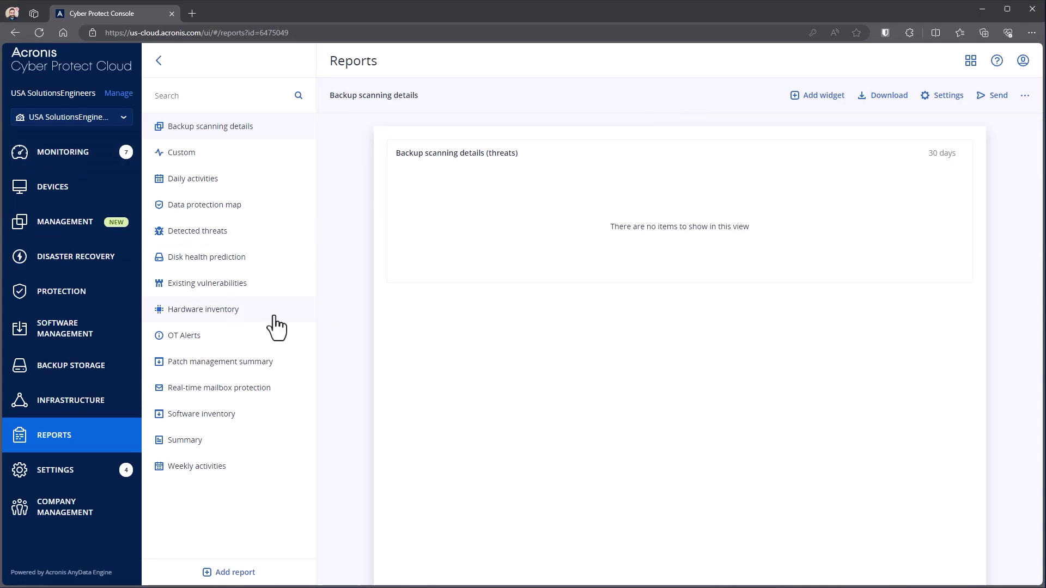
left_click(81, 164)
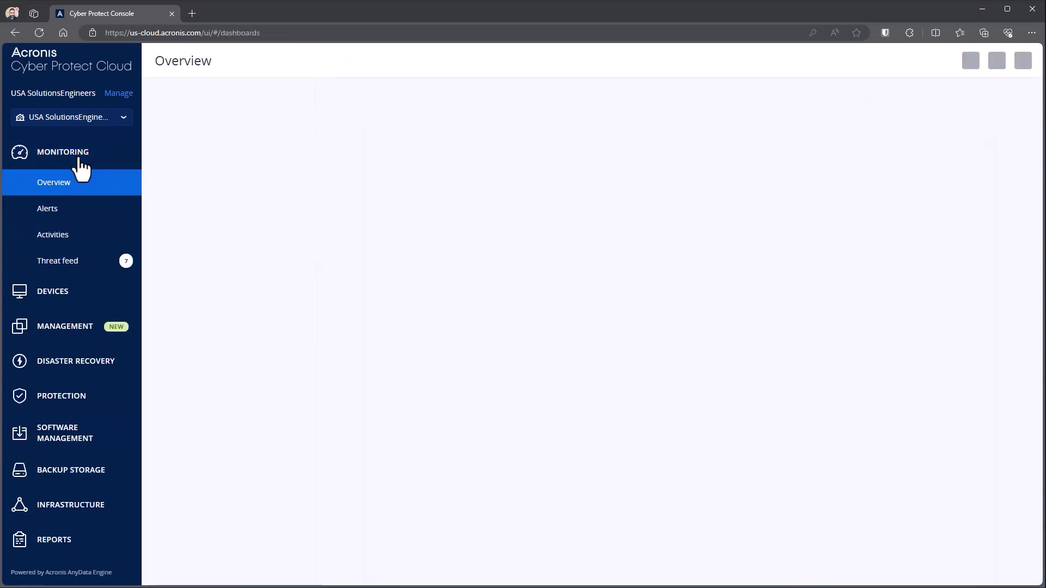
left_click(52, 235)
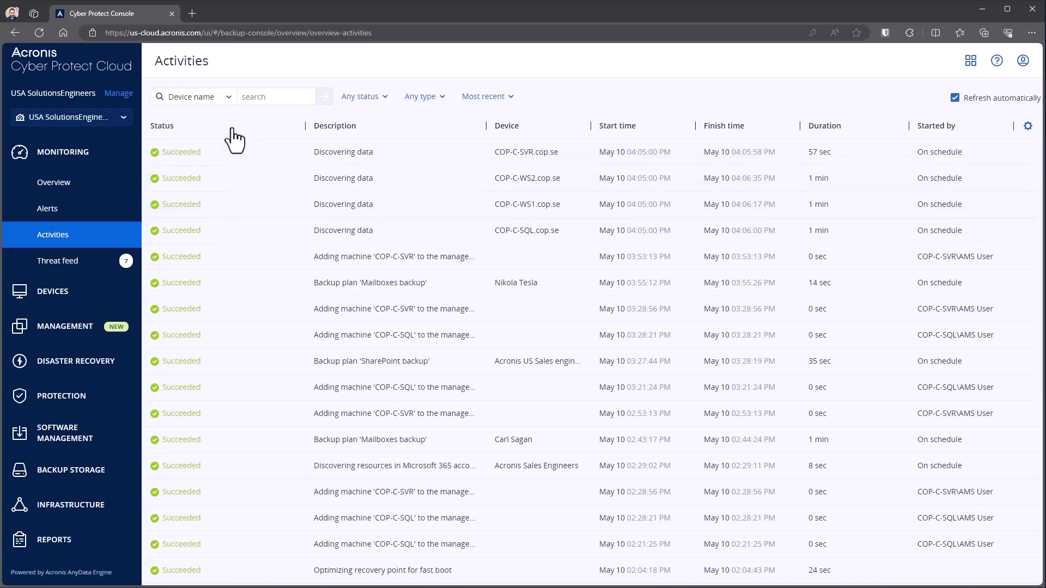
left_click(384, 98)
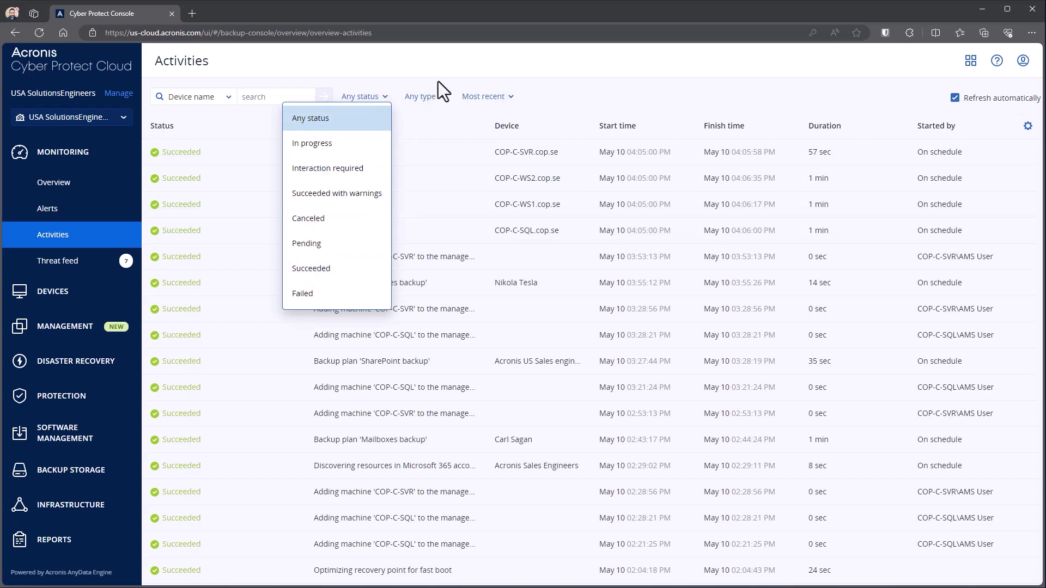
left_click(438, 98)
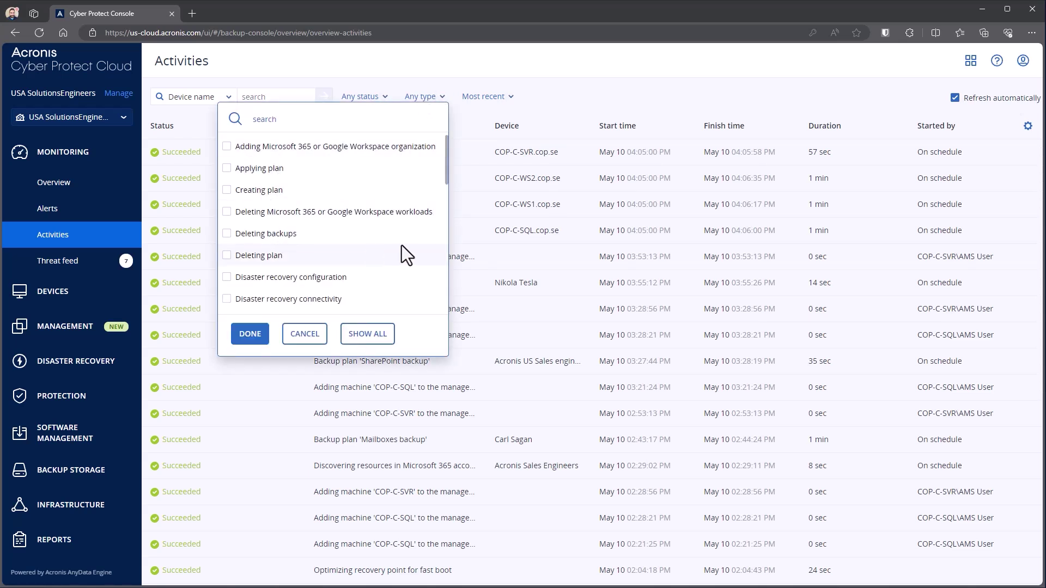
scroll(403, 245, "down", 4)
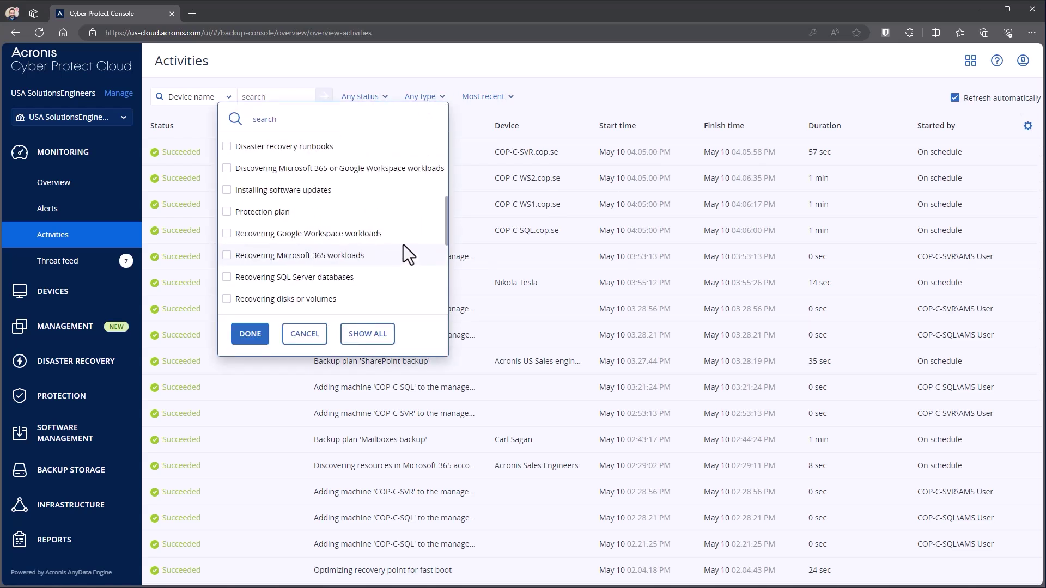
left_click(251, 337)
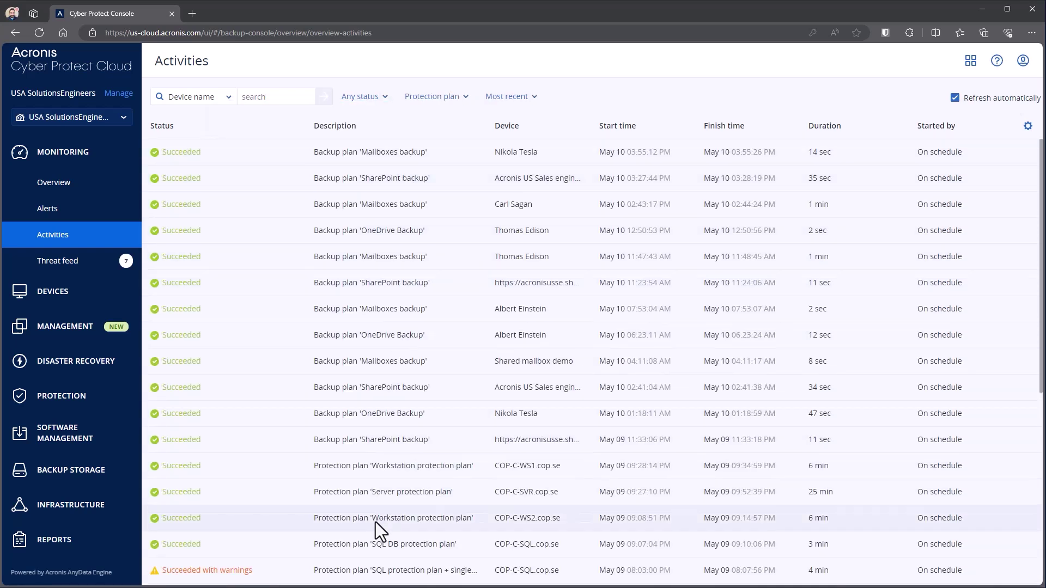
left_click(434, 97)
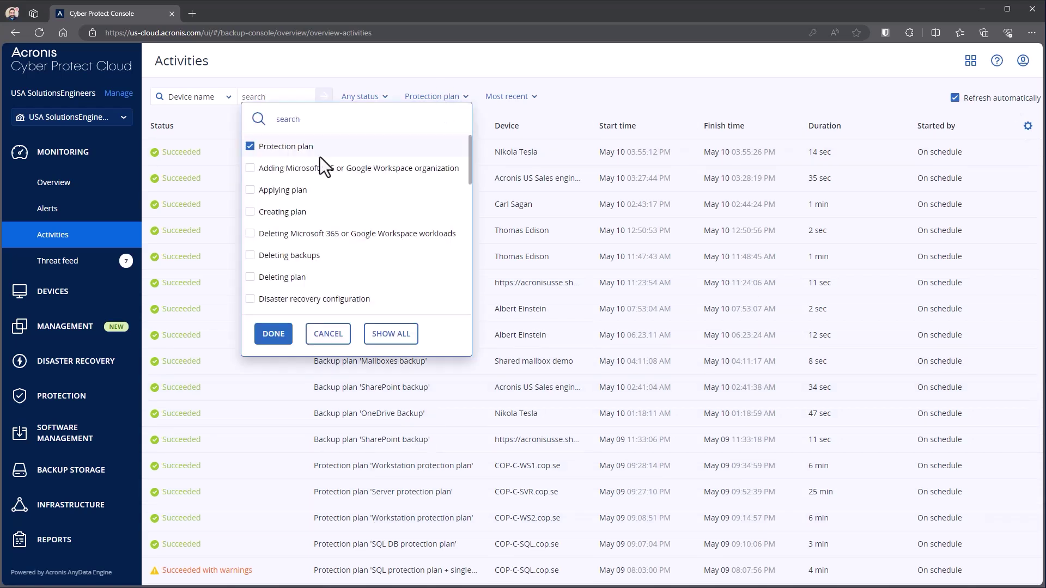
left_click(388, 334)
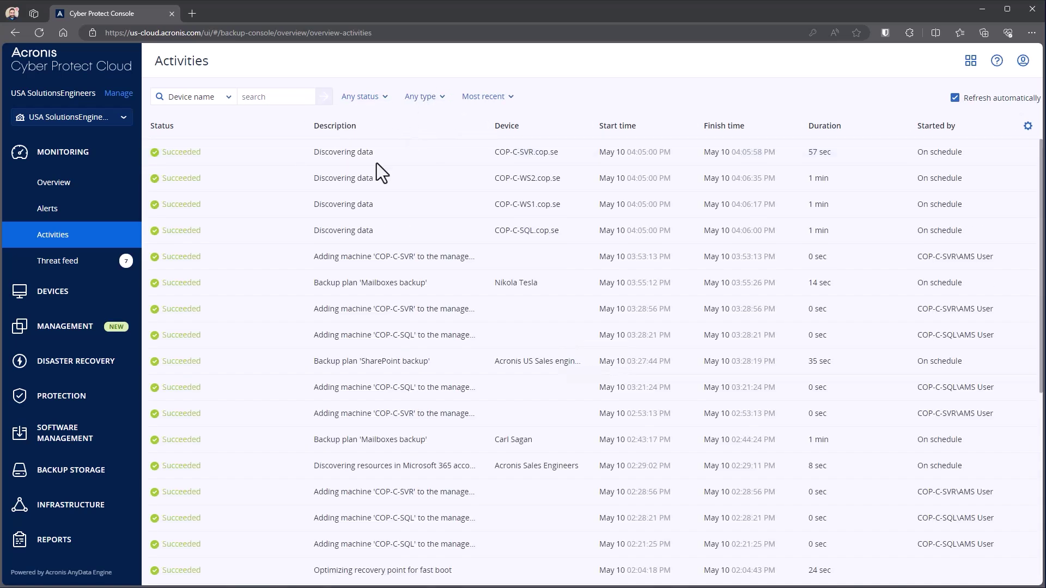
left_click(507, 109)
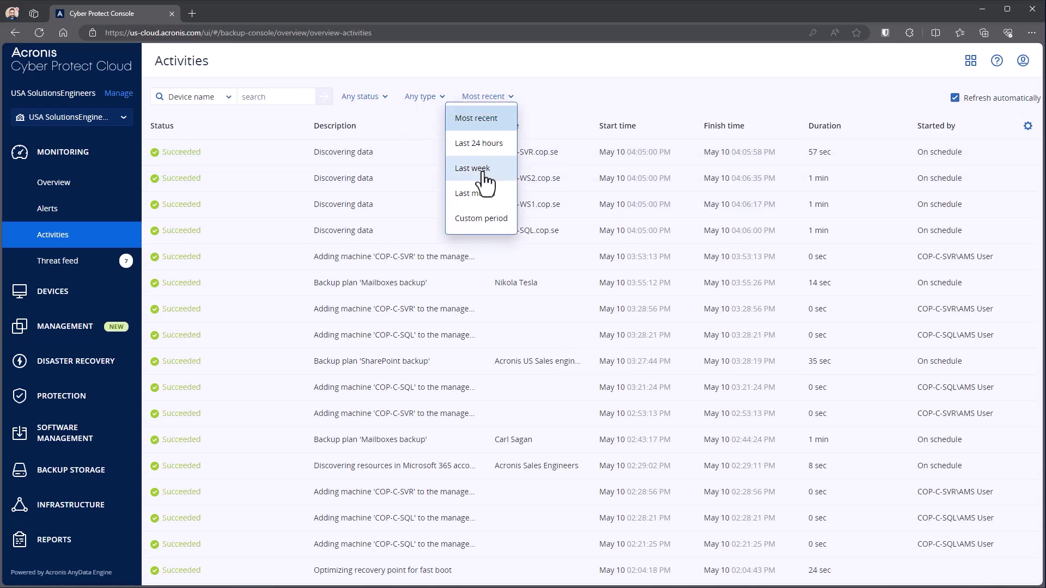
left_click(597, 90)
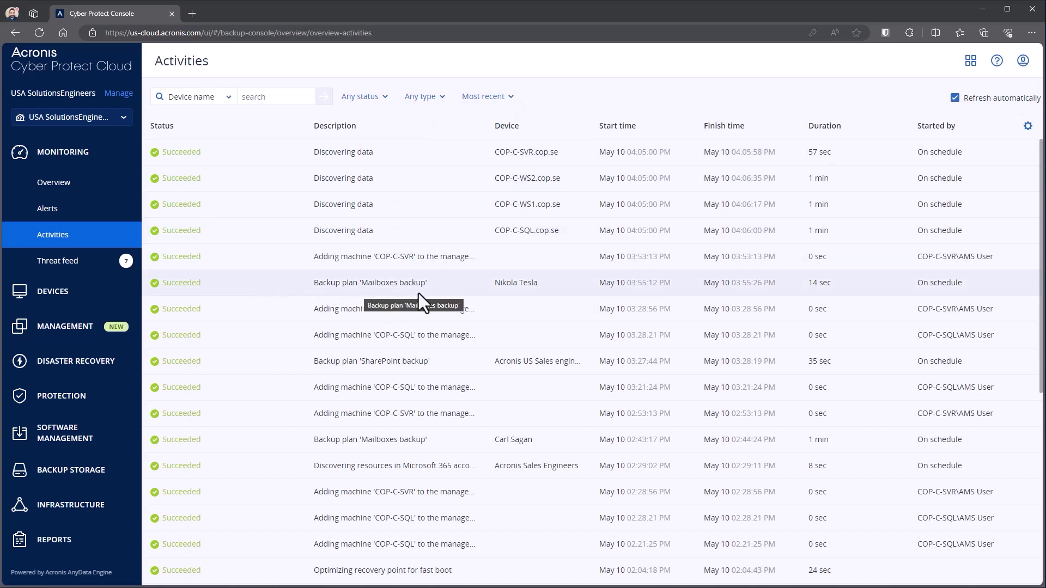
left_click(448, 287)
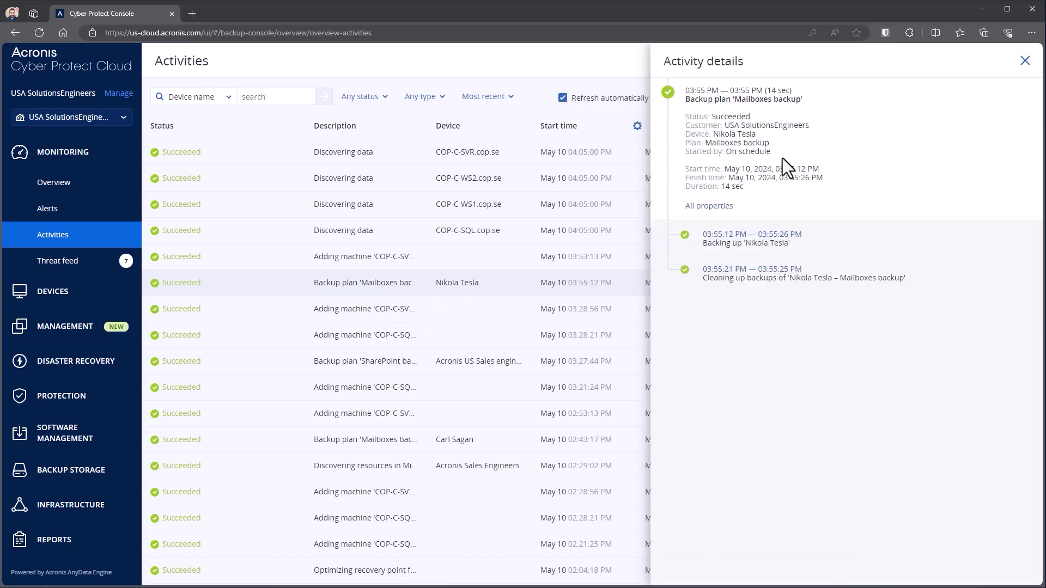
left_click_drag(726, 152, 776, 155)
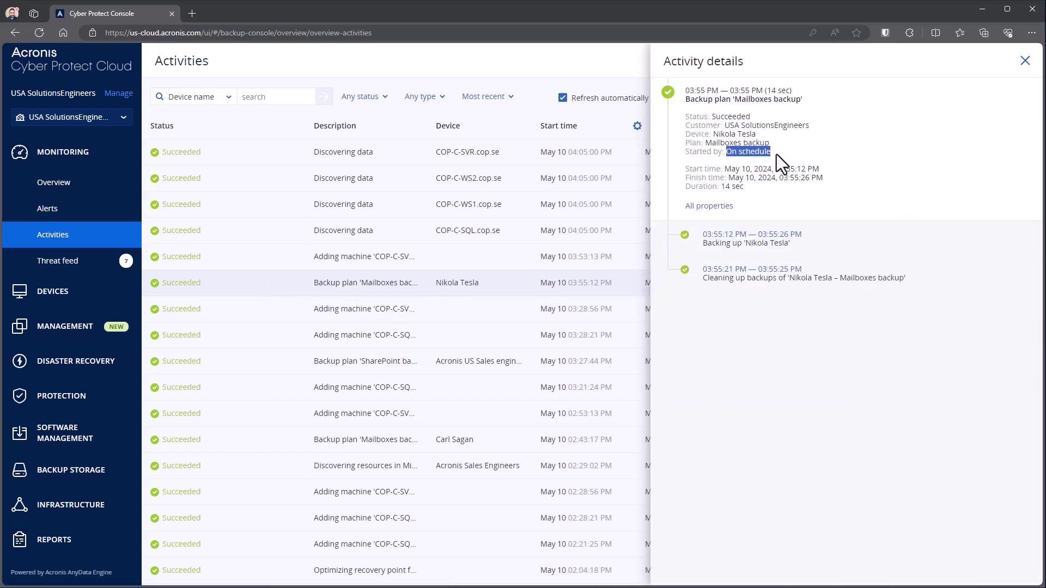
left_click(907, 193)
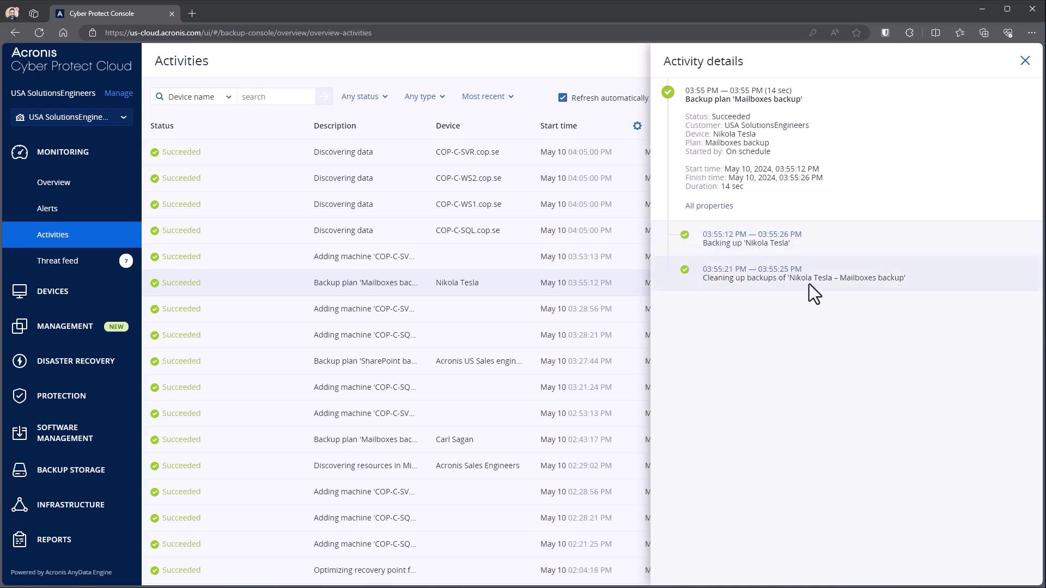
left_click(829, 253)
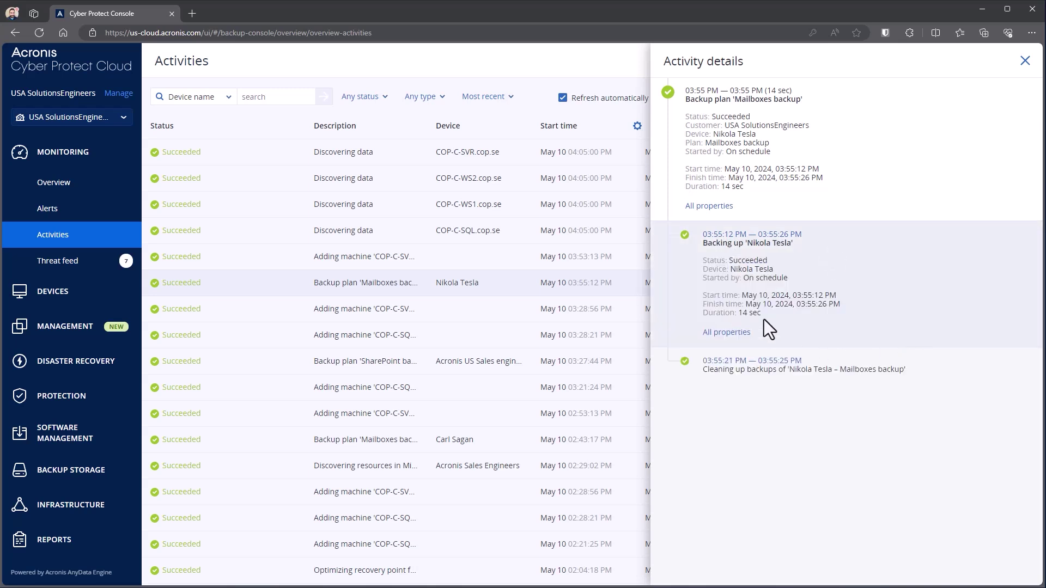
left_click(878, 369)
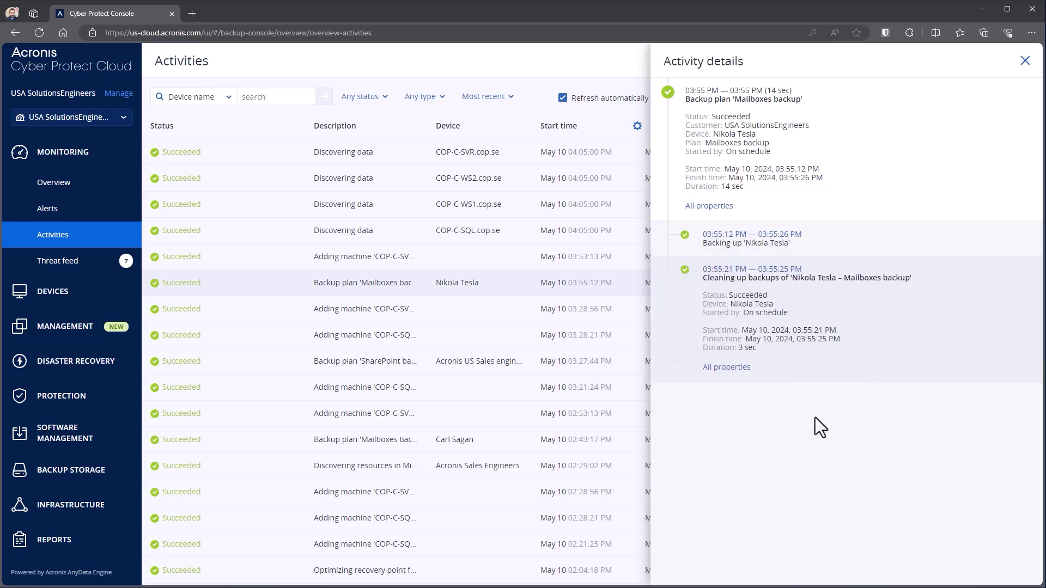
left_click(1025, 61)
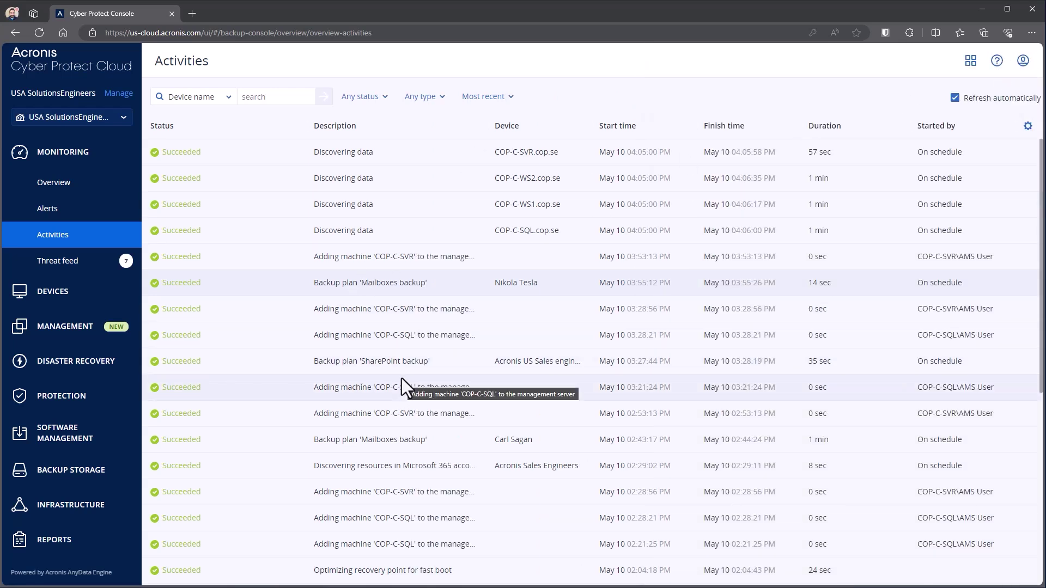
scroll(401, 377, "down", 1)
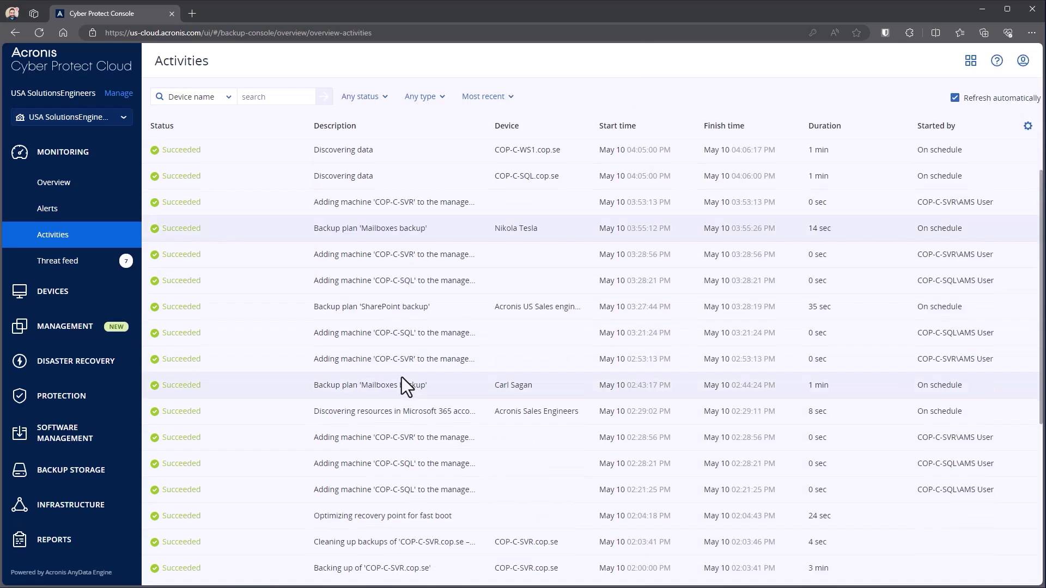
left_click(366, 569)
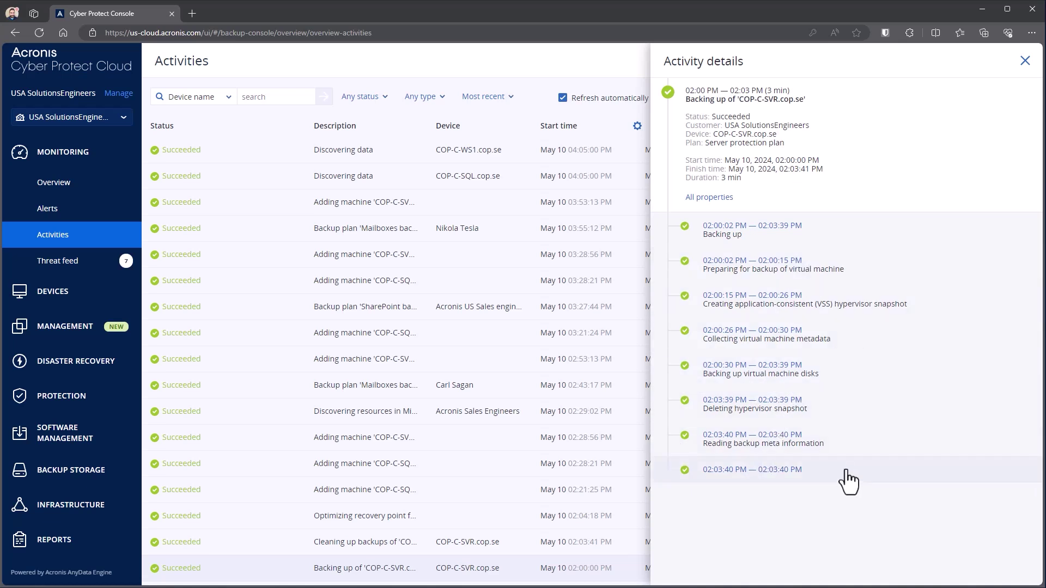
left_click(775, 381)
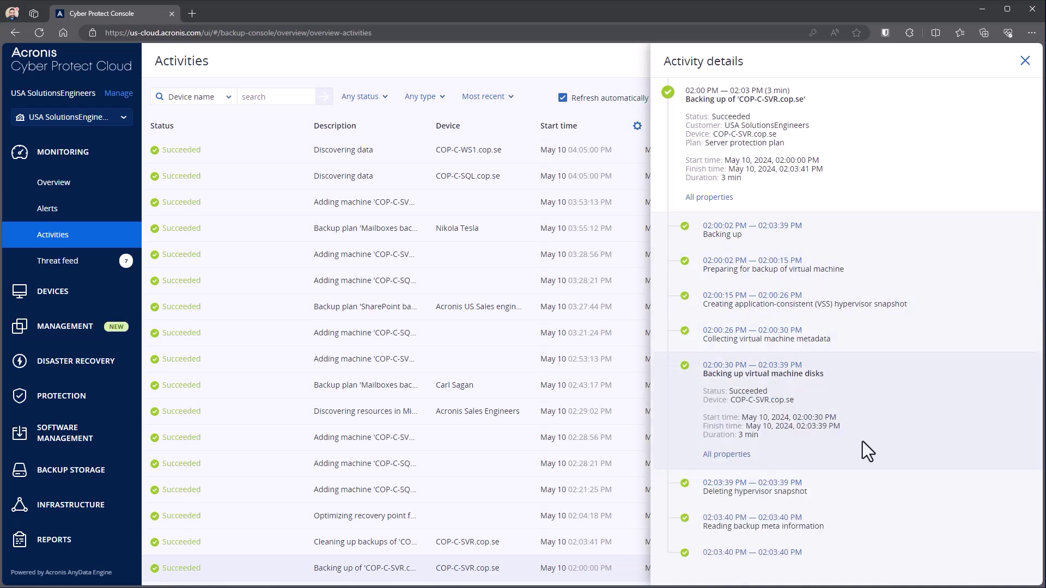
left_click(733, 234)
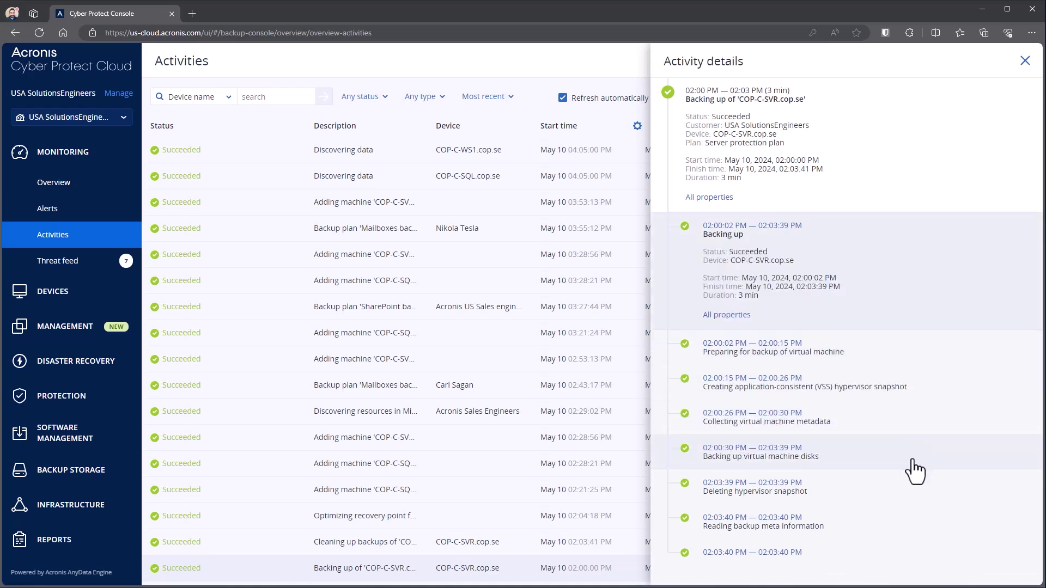
left_click(707, 546)
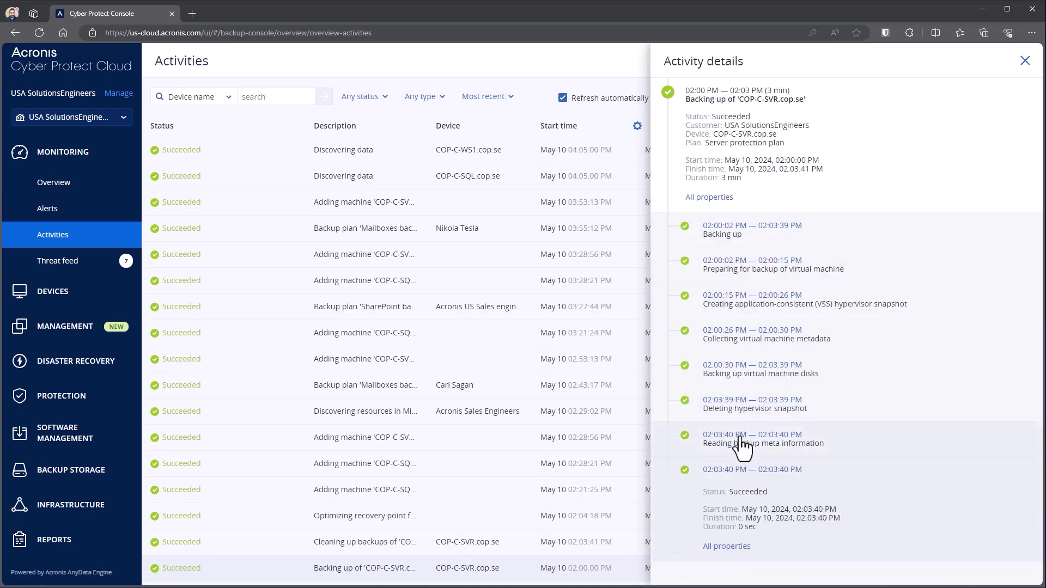
left_click(807, 442)
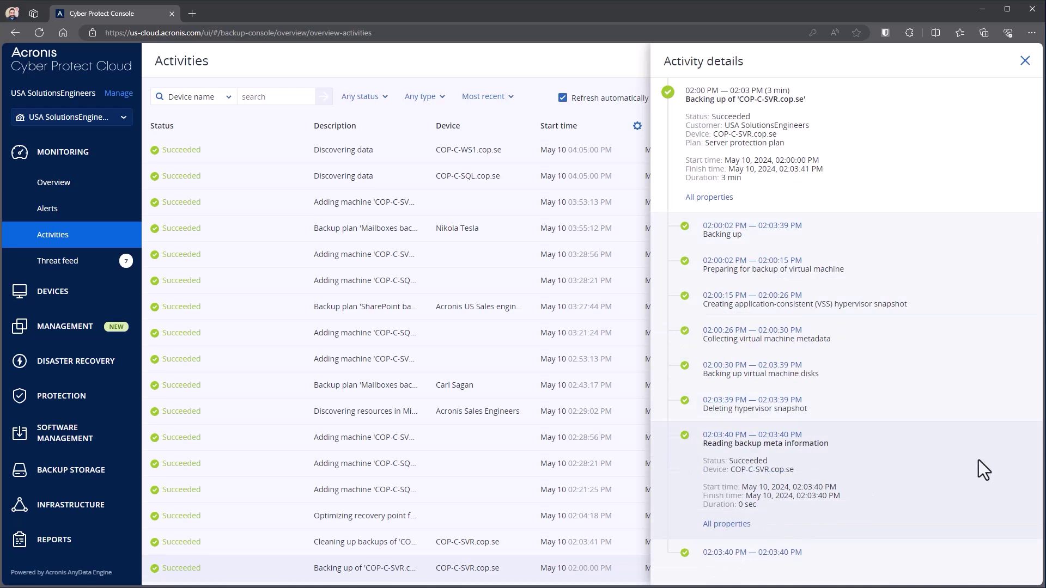
left_click(1024, 61)
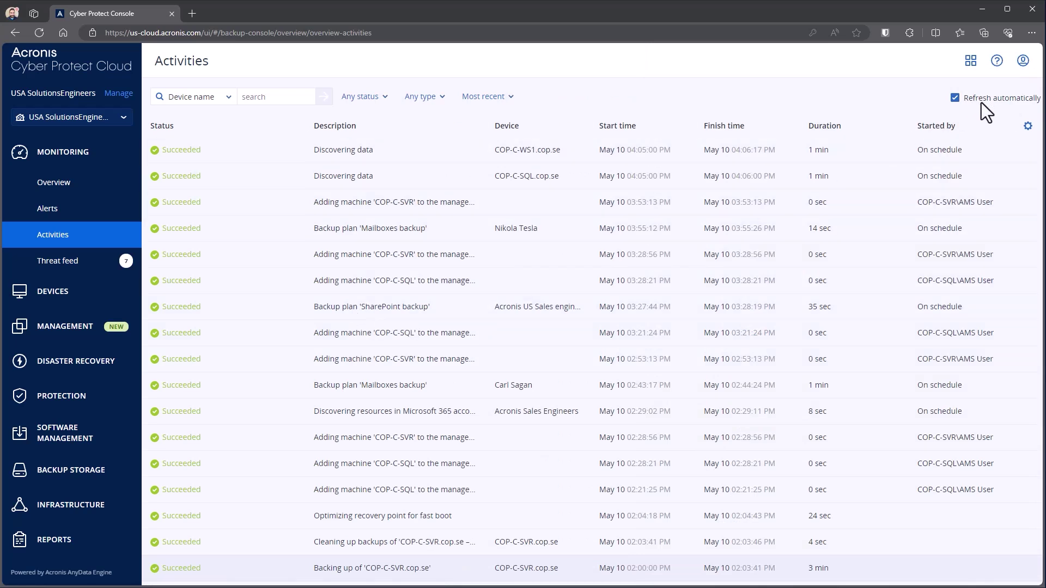
Sort activities by start time newest first, then return to the Overview dashboard.
left_click(1026, 129)
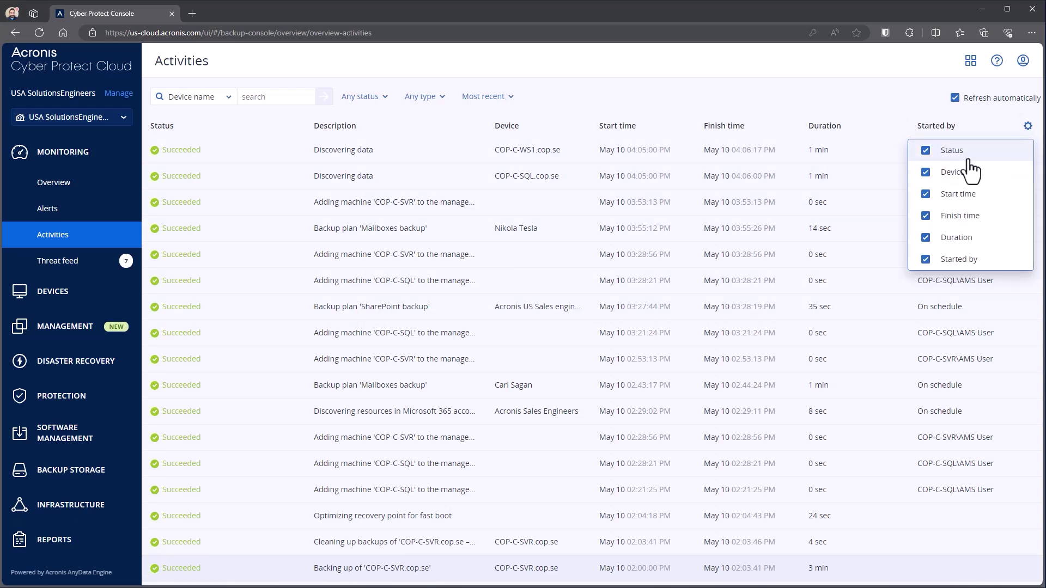
left_click(712, 100)
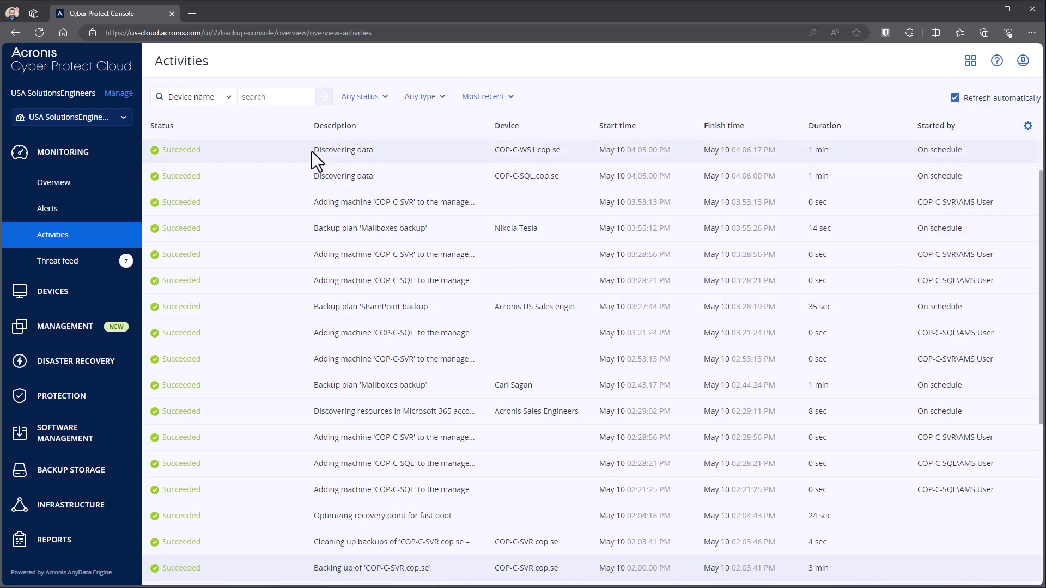
left_click(652, 129)
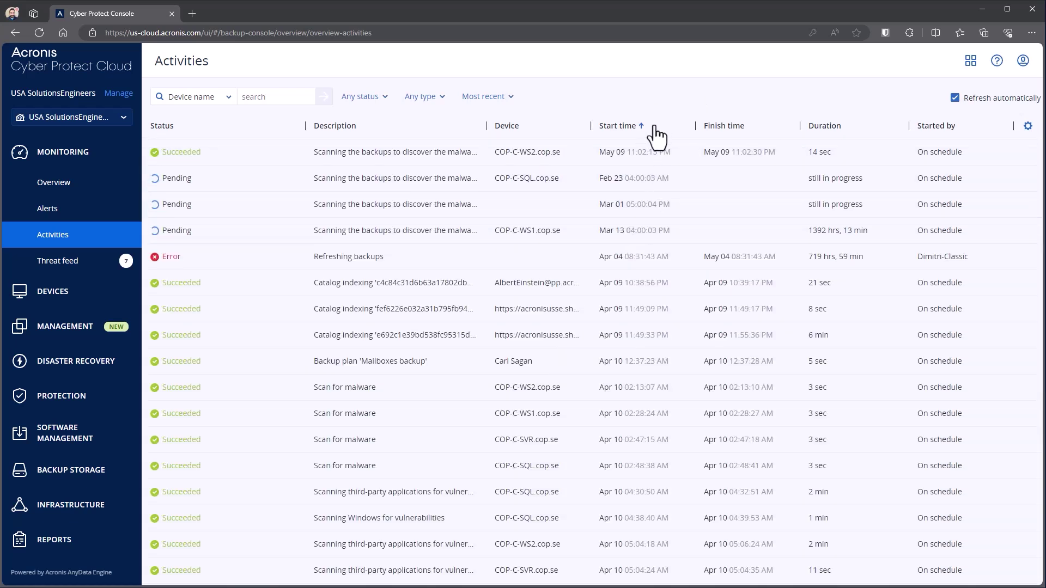
left_click(657, 127)
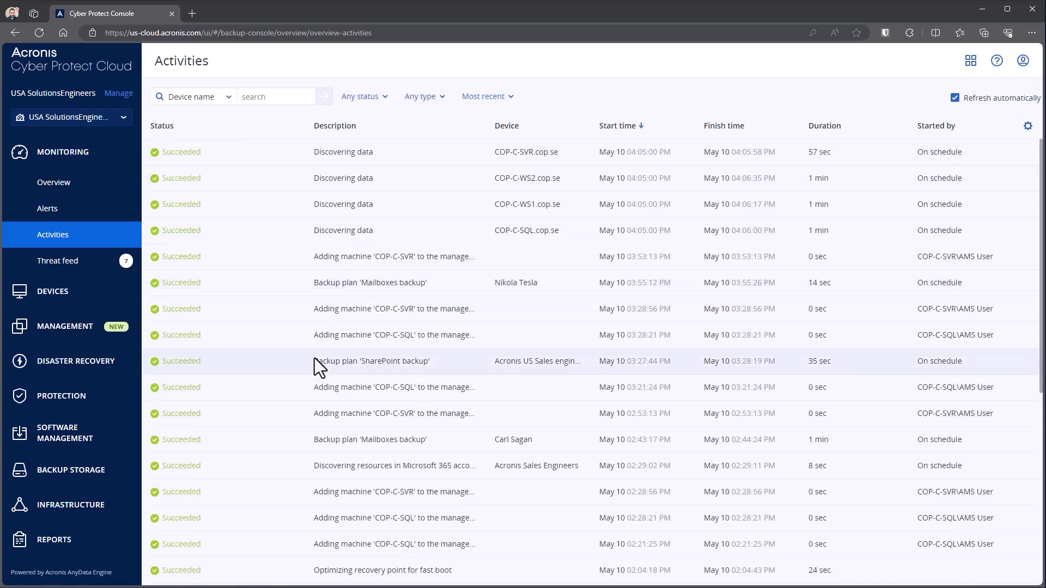
left_click(65, 184)
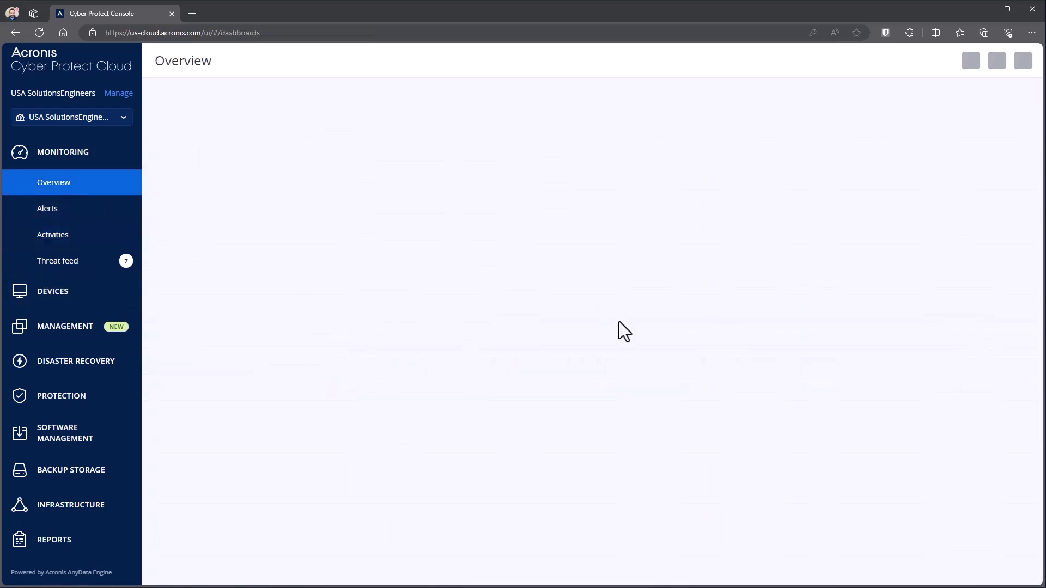